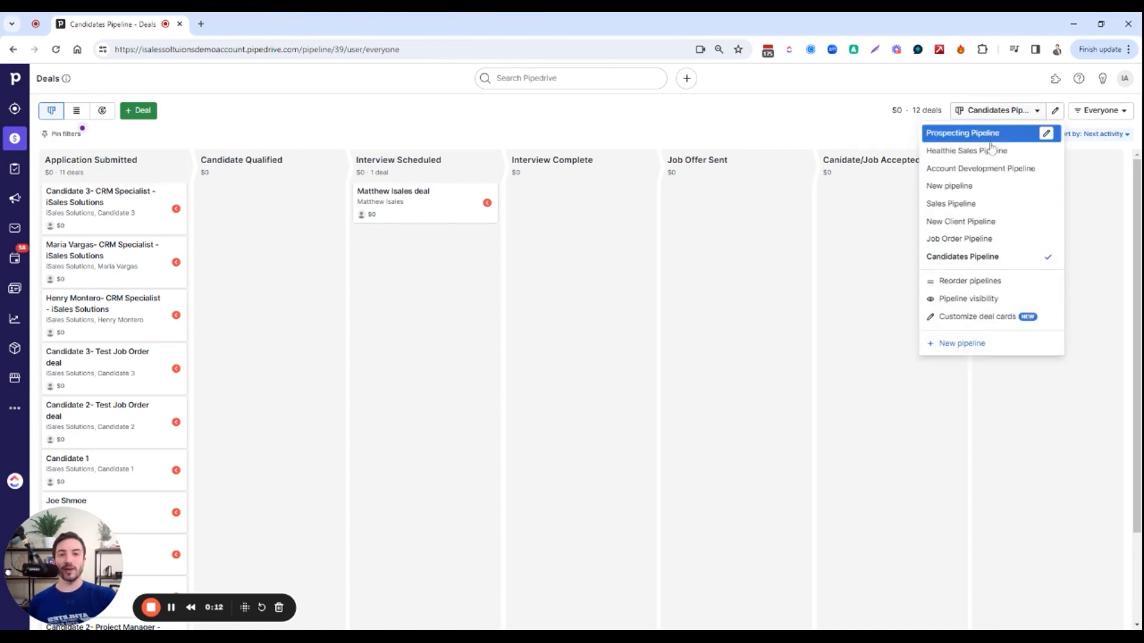
Close the pipeline list and open the Data fields page of the company settings
{"action": "left_click", "coordinate": [811, 122]}
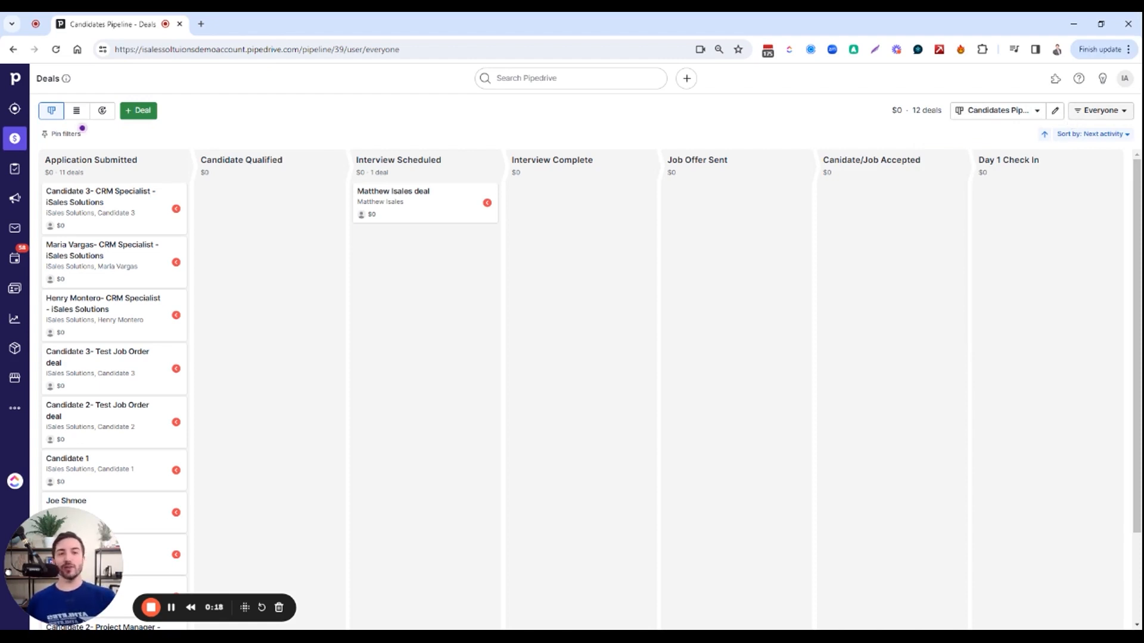
{"action": "left_click", "coordinate": [1124, 78]}
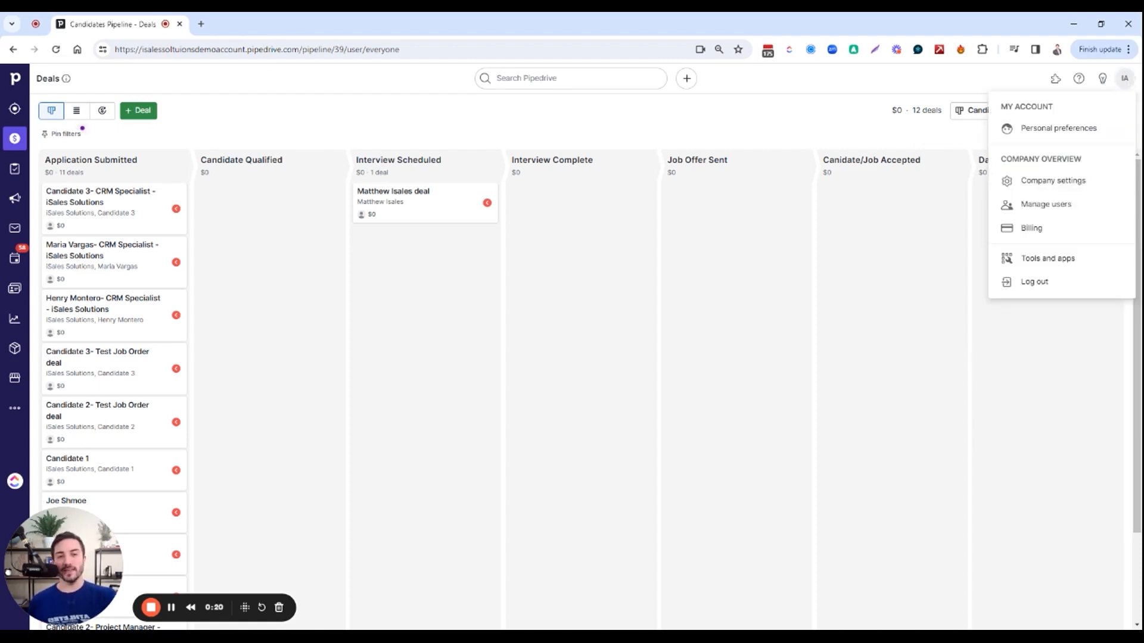
{"action": "left_click", "coordinate": [1059, 182]}
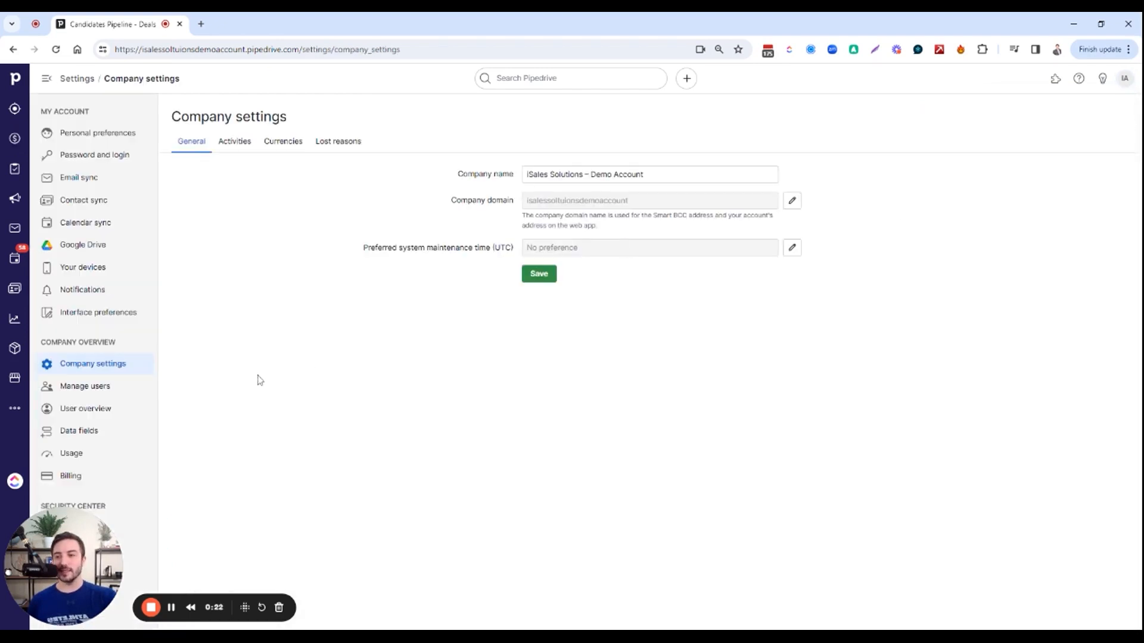
{"action": "left_click", "coordinate": [120, 434]}
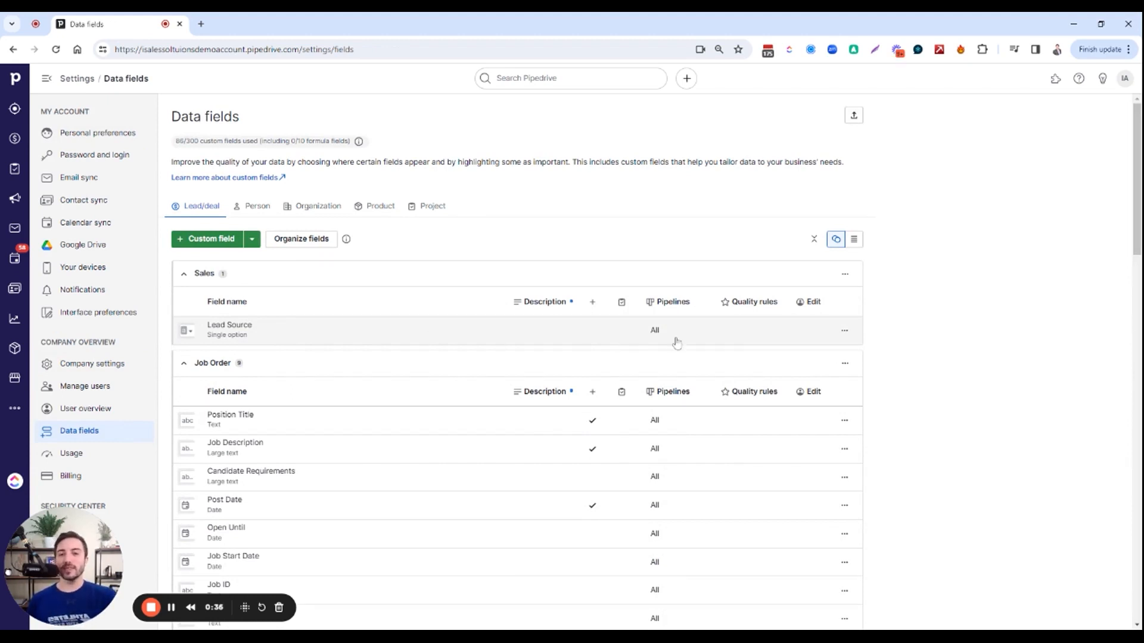
Edit the Lead Source field so it is shown only in the Sales Pipeline instead of in all pipelines
{"action": "left_click", "coordinate": [846, 332]}
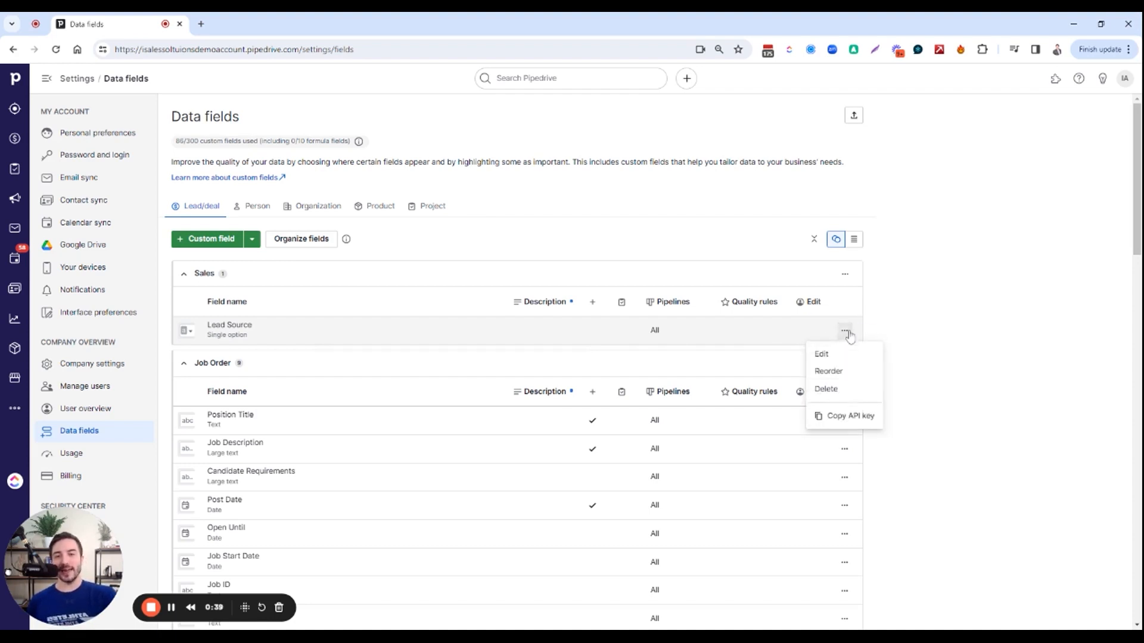
{"action": "left_click", "coordinate": [825, 352]}
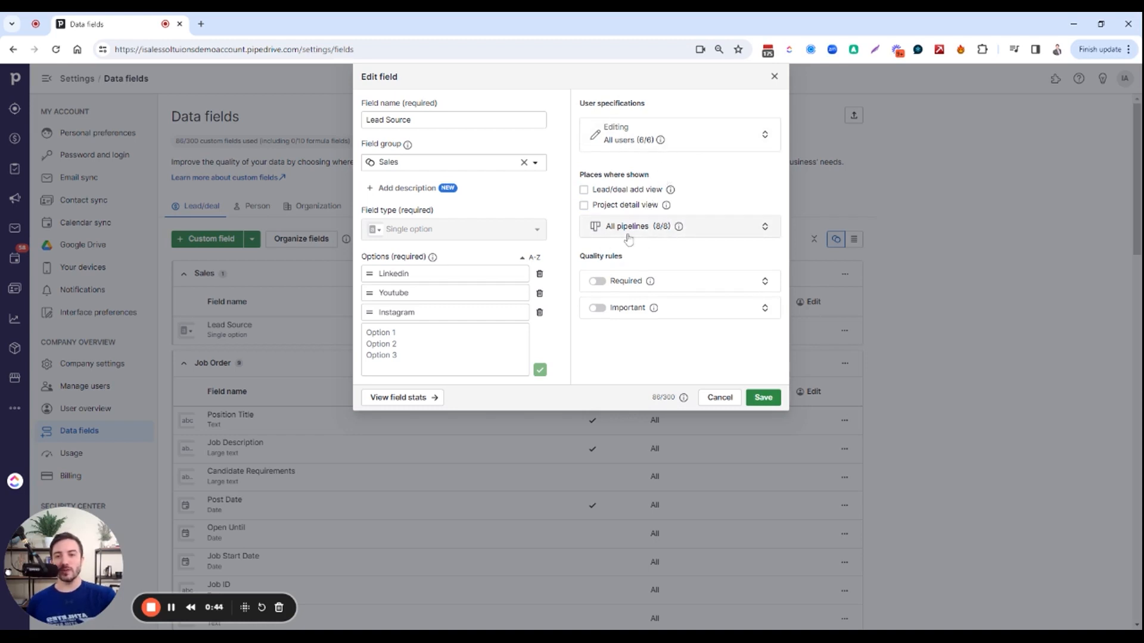
{"action": "left_click", "coordinate": [728, 235]}
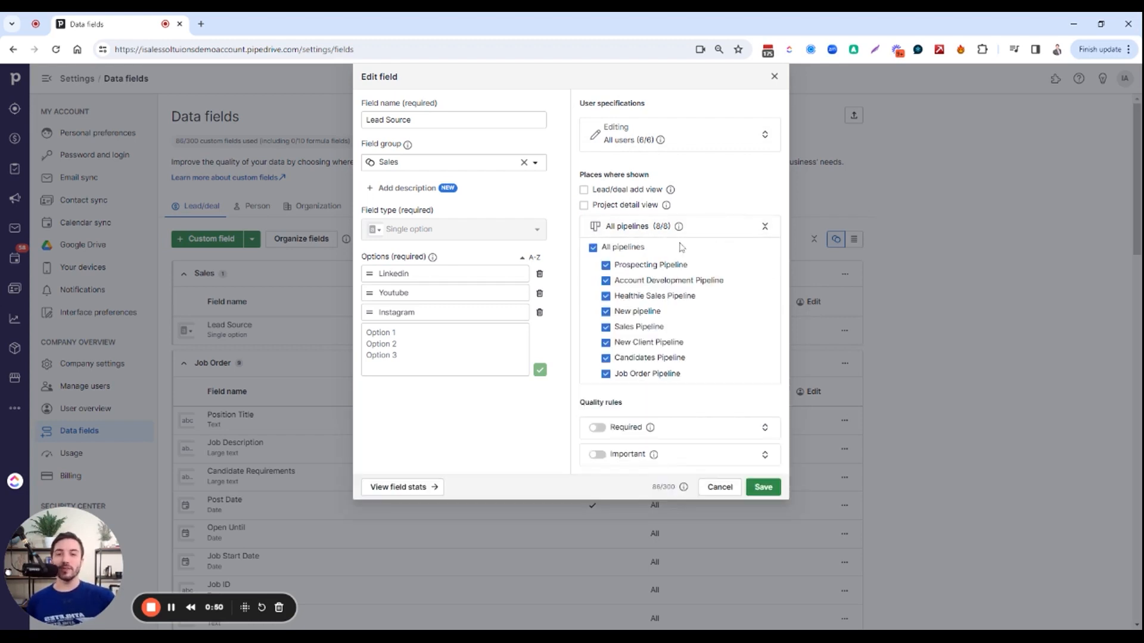
{"action": "left_click", "coordinate": [593, 248]}
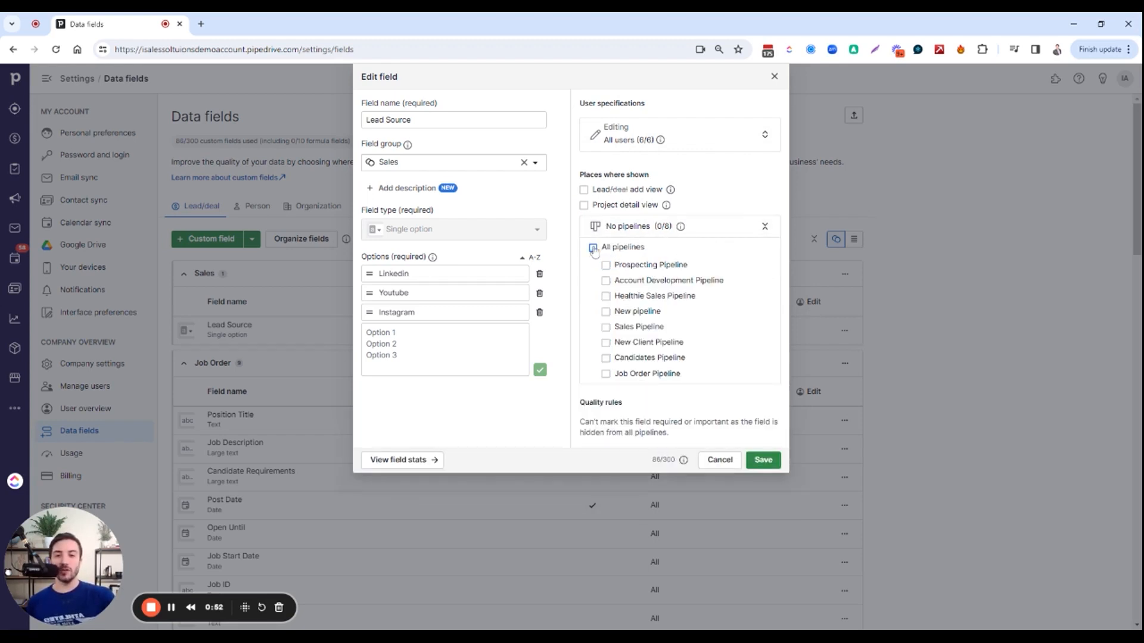
{"action": "left_click", "coordinate": [606, 328]}
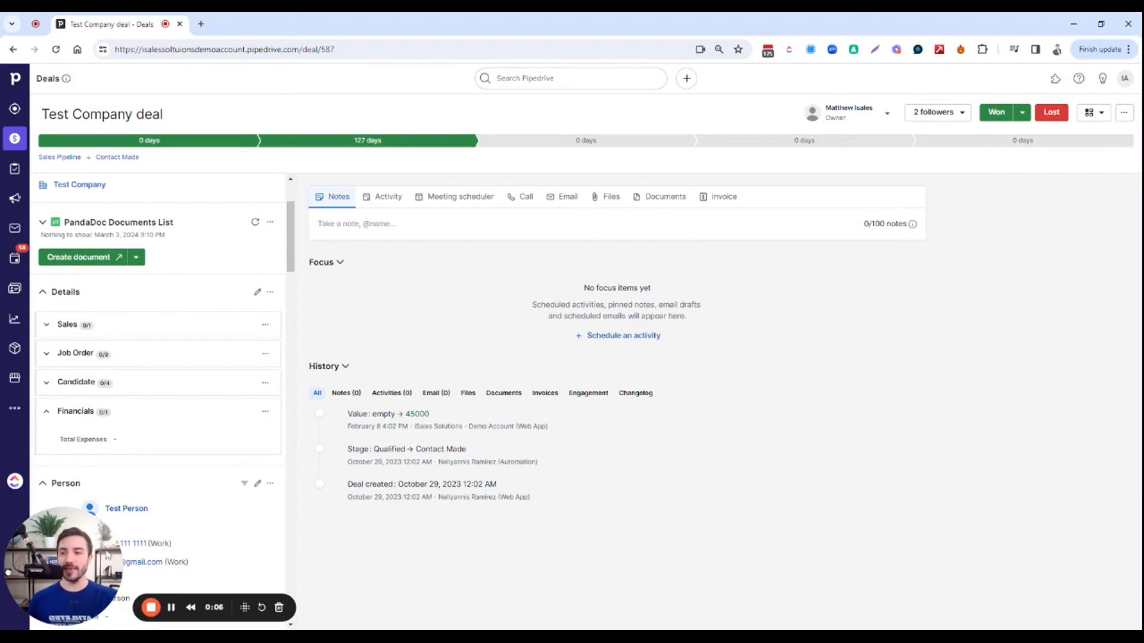
Set Total Expenses in the Financials group of the Test Company deal to 35000 US dollars and save it
{"action": "scroll", "coordinate": [194, 307], "scroll_direction": "up", "scroll_amount": 1}
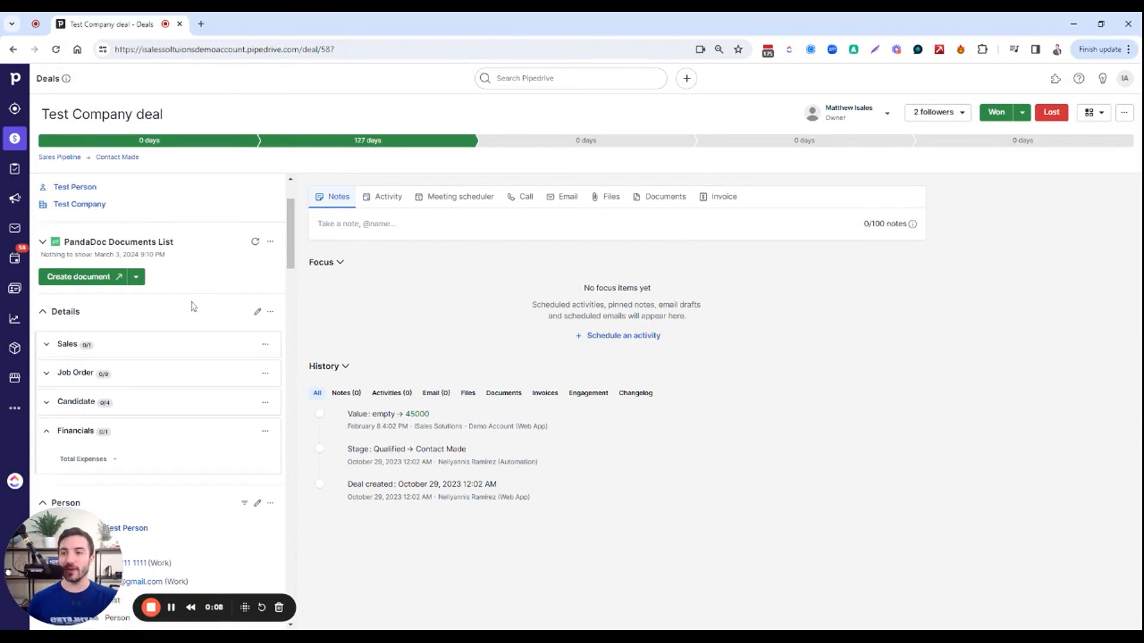
{"action": "scroll", "coordinate": [194, 307], "scroll_direction": "up", "scroll_amount": 2}
{"action": "scroll", "coordinate": [149, 286], "scroll_direction": "down", "scroll_amount": 5}
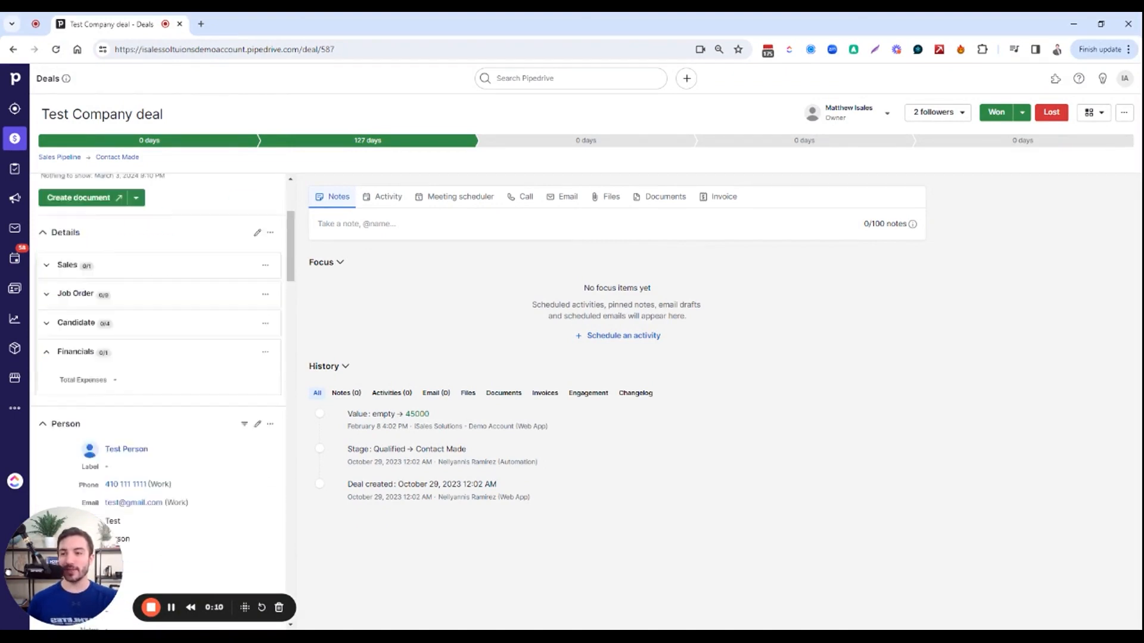
{"action": "scroll", "coordinate": [97, 388], "scroll_direction": "up", "scroll_amount": 2}
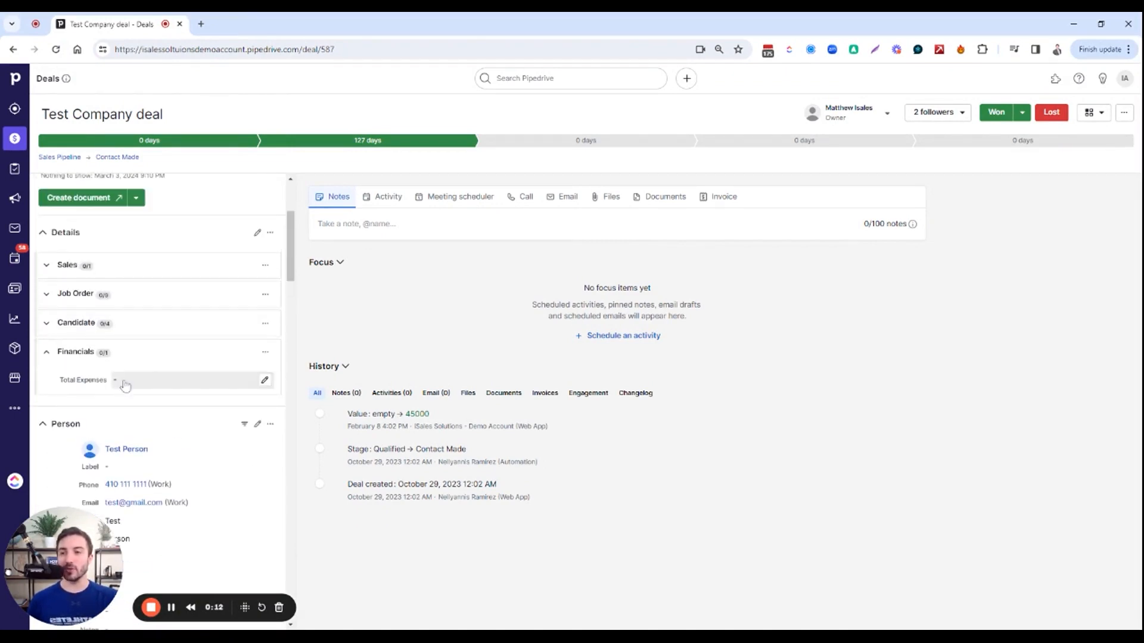
{"action": "left_click", "coordinate": [146, 383]}
{"action": "type", "text": "35000"}
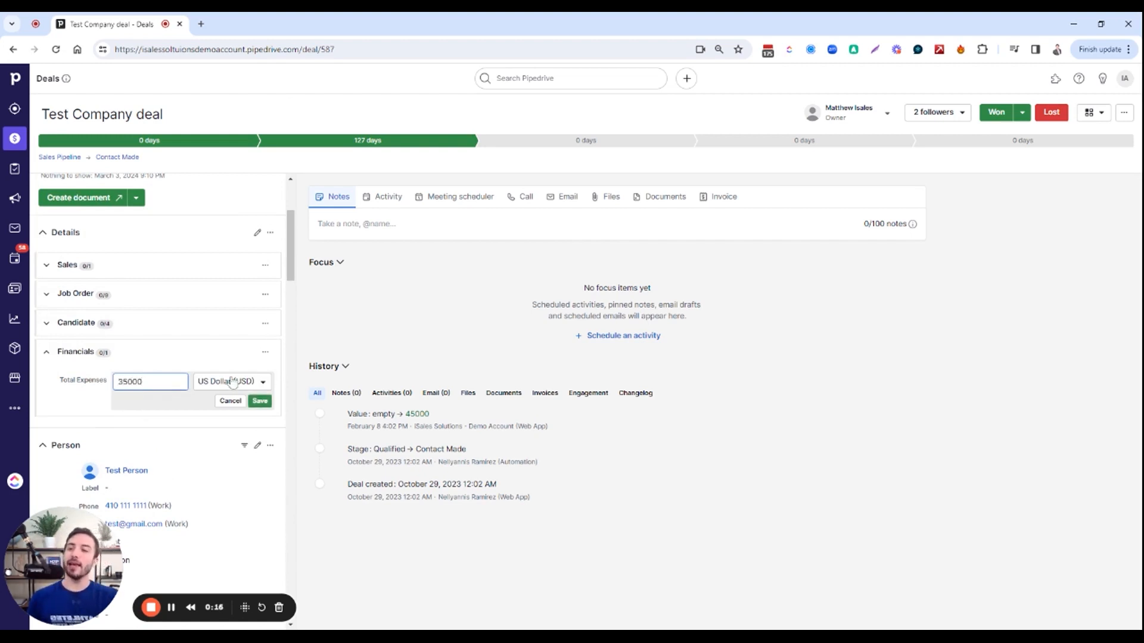
{"action": "left_click", "coordinate": [260, 401]}
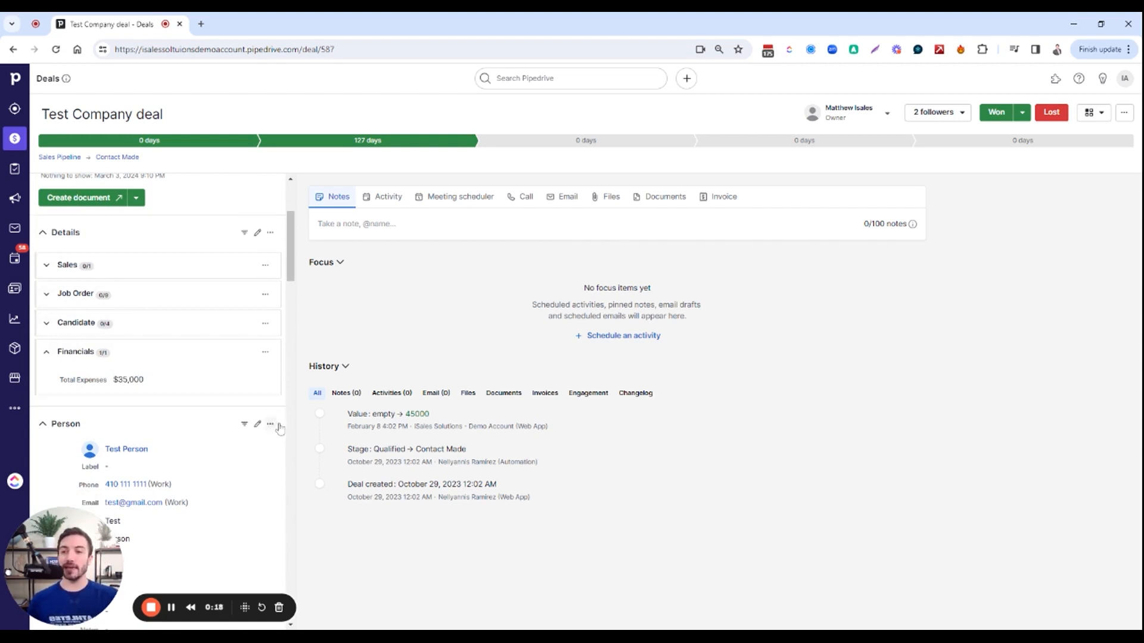
Go from the deal to the Data fields page in the company settings
{"action": "left_click", "coordinate": [1124, 79]}
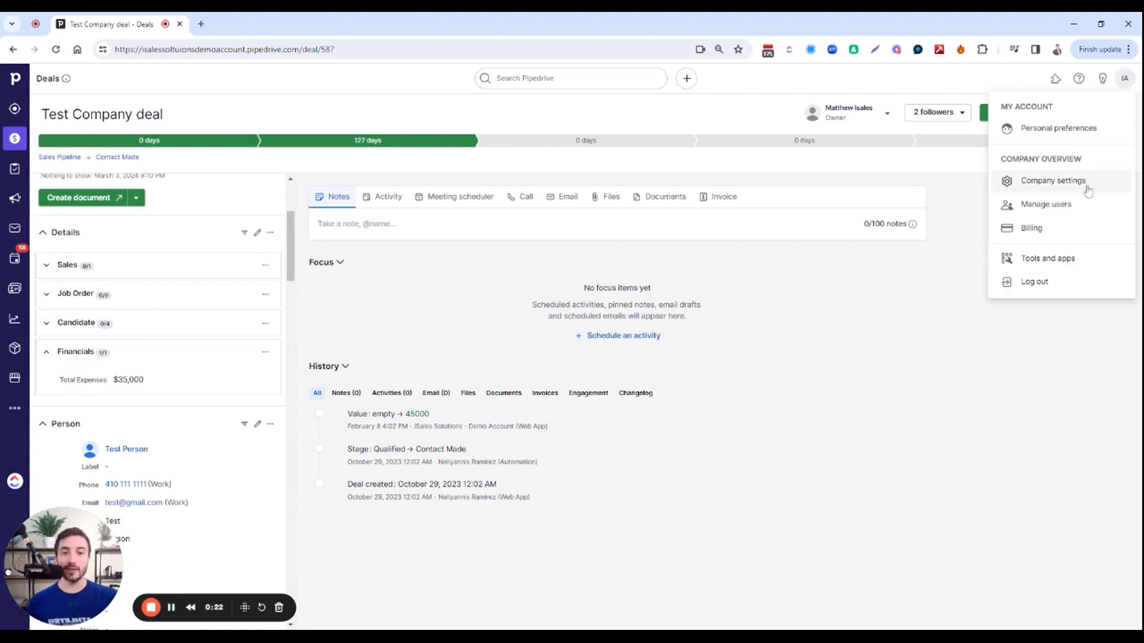
{"action": "left_click", "coordinate": [1089, 179]}
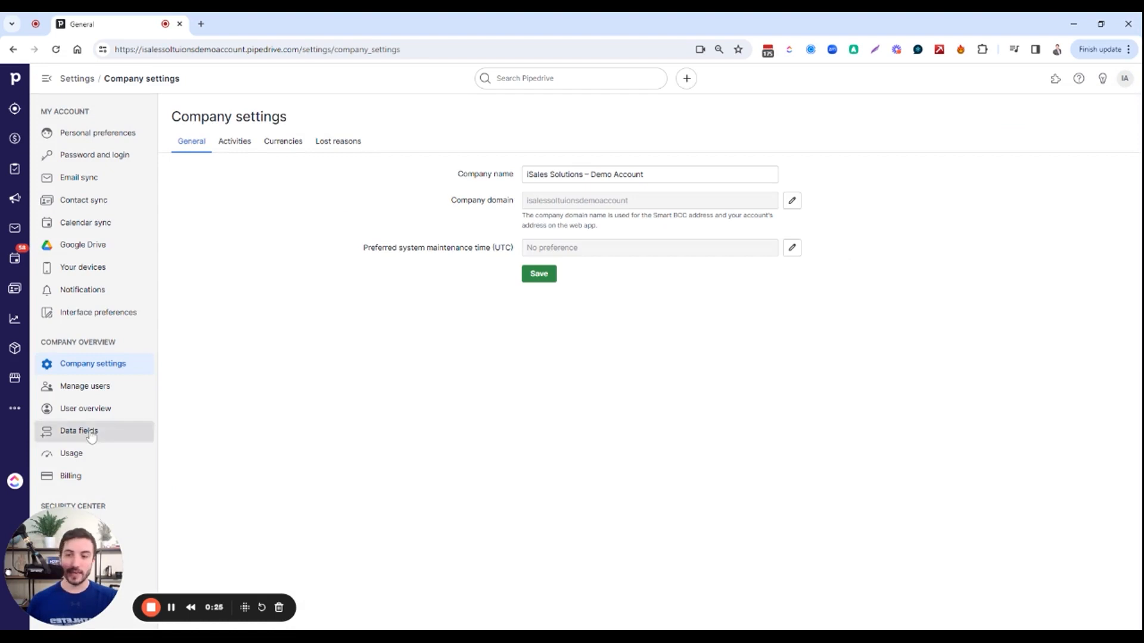
{"action": "left_click", "coordinate": [111, 430]}
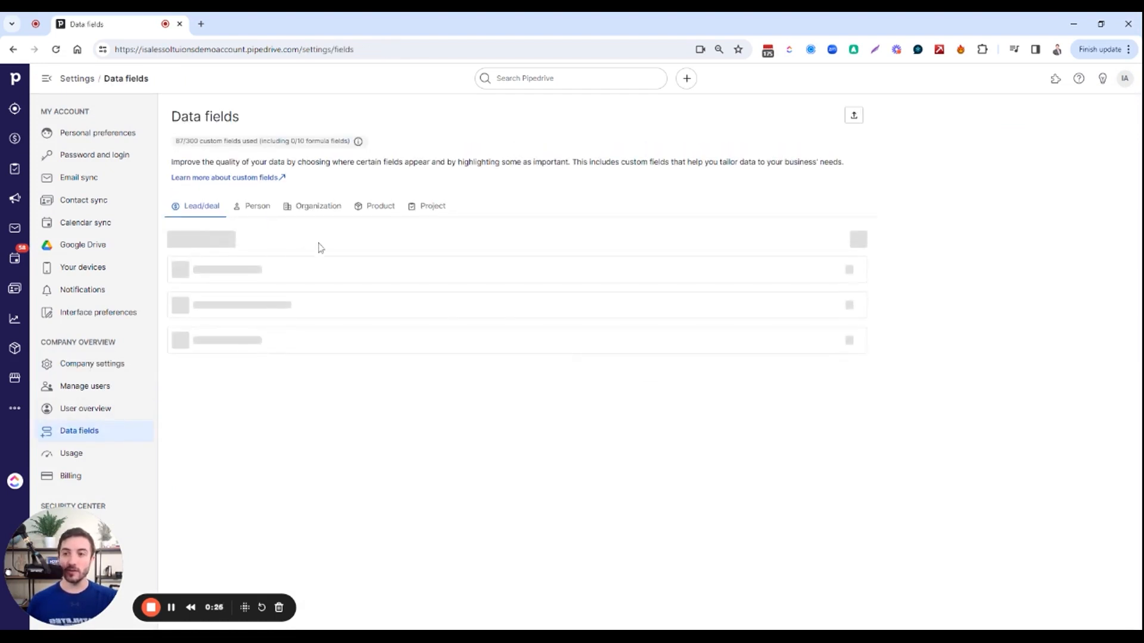
Start a custom lead/deal field named Net Profit in the Financials group with the Monetary field type
{"action": "left_click", "coordinate": [221, 244]}
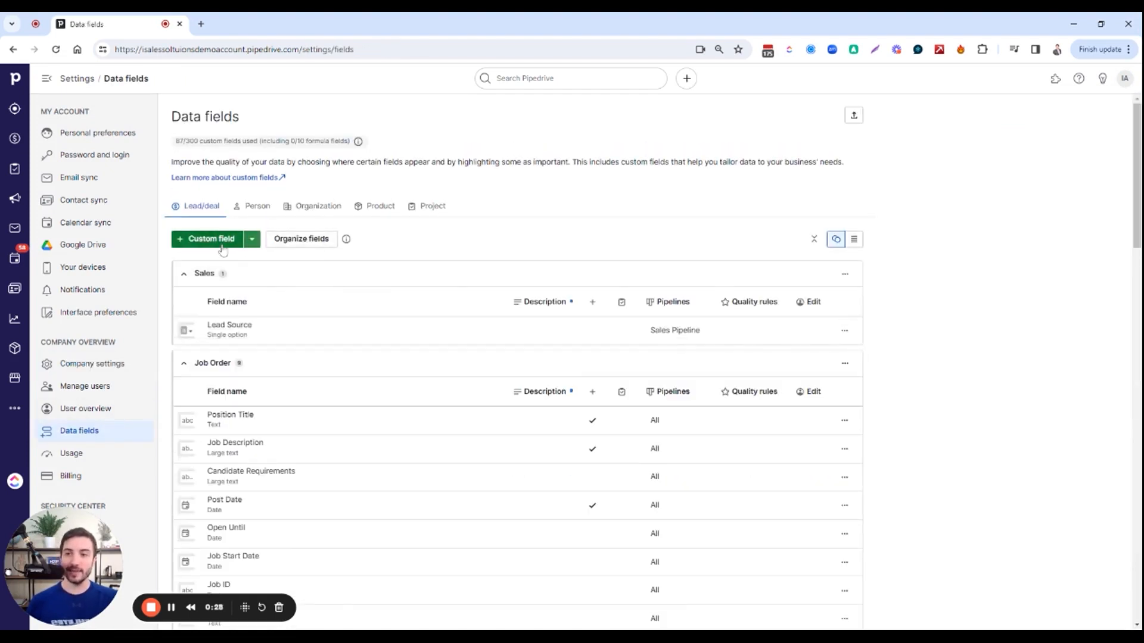
{"action": "type", "text": "Net Profit"}
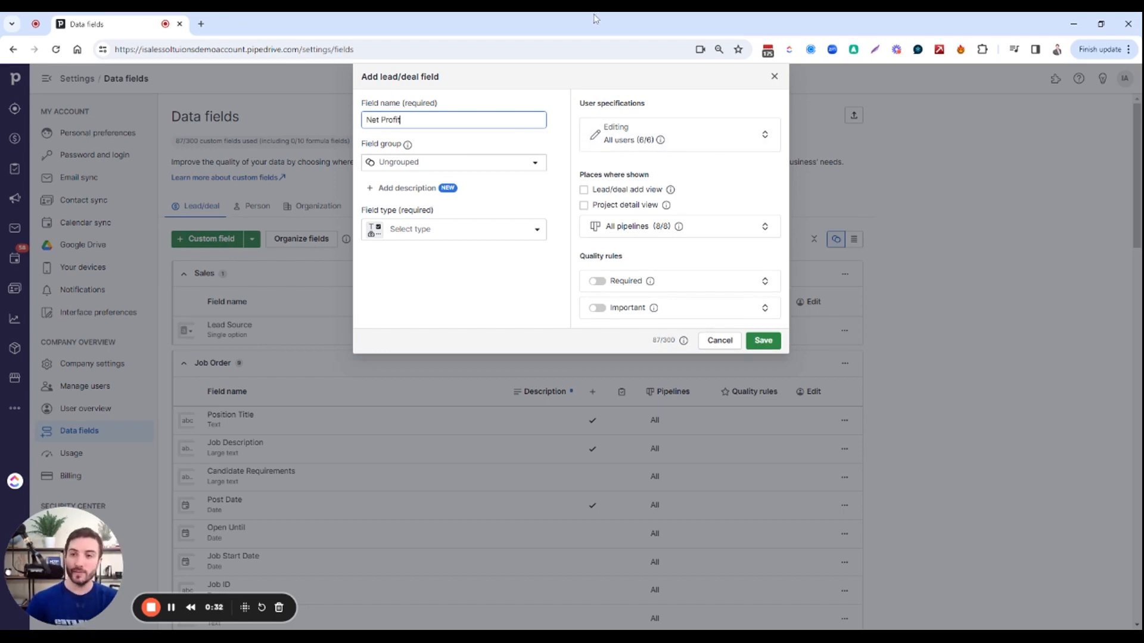
{"action": "left_click", "coordinate": [491, 166]}
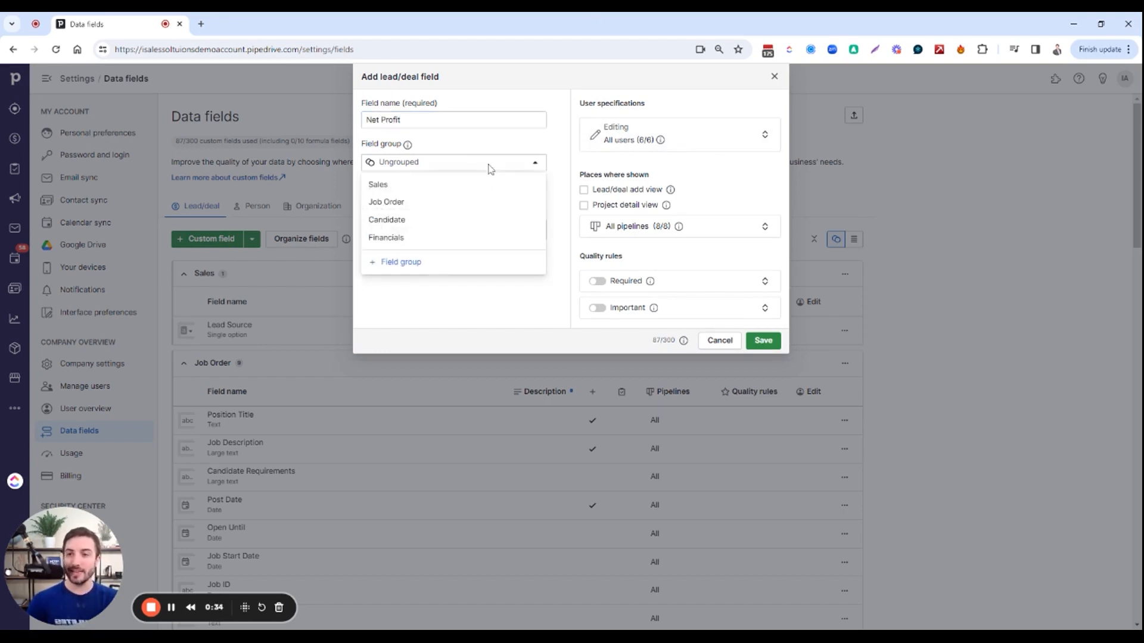
{"action": "left_click", "coordinate": [470, 238]}
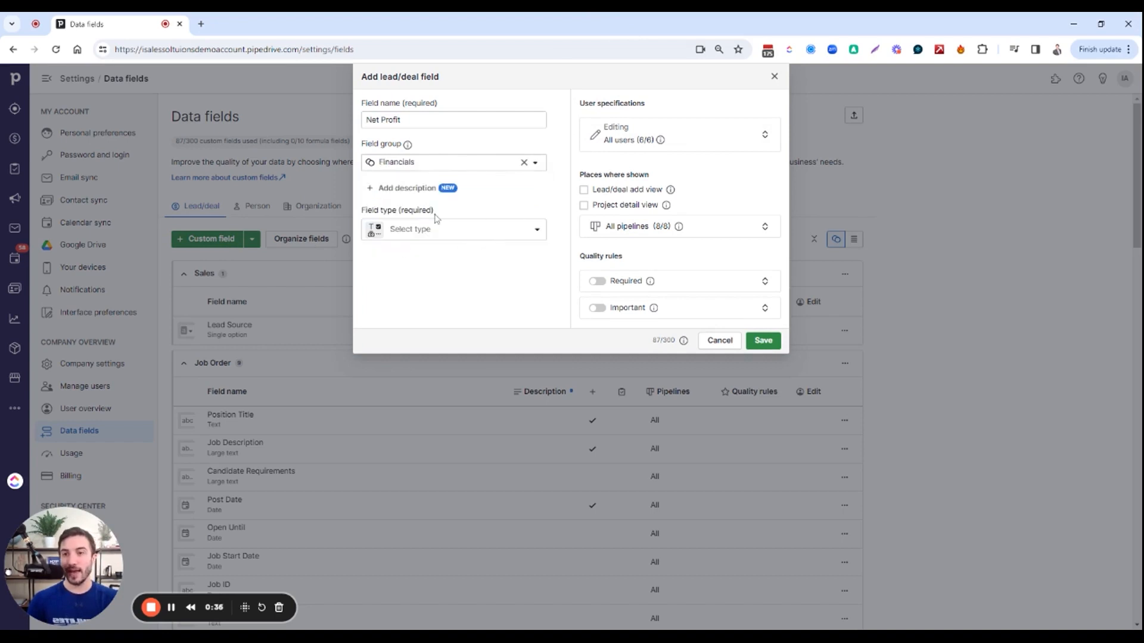
{"action": "left_click", "coordinate": [425, 231]}
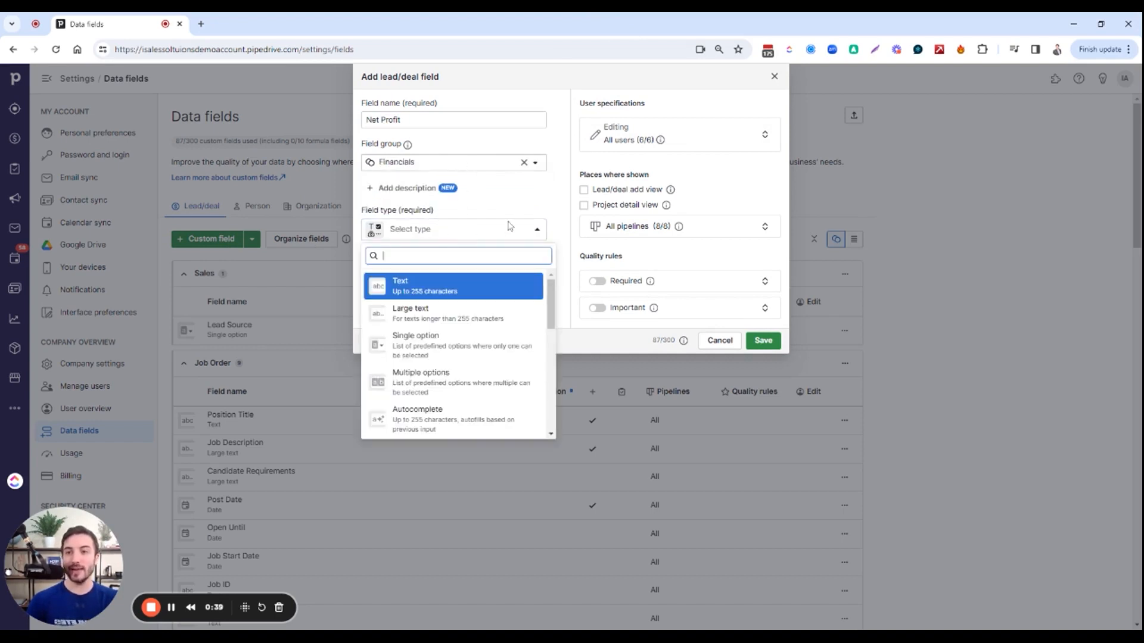
{"action": "type", "text": "mon"}
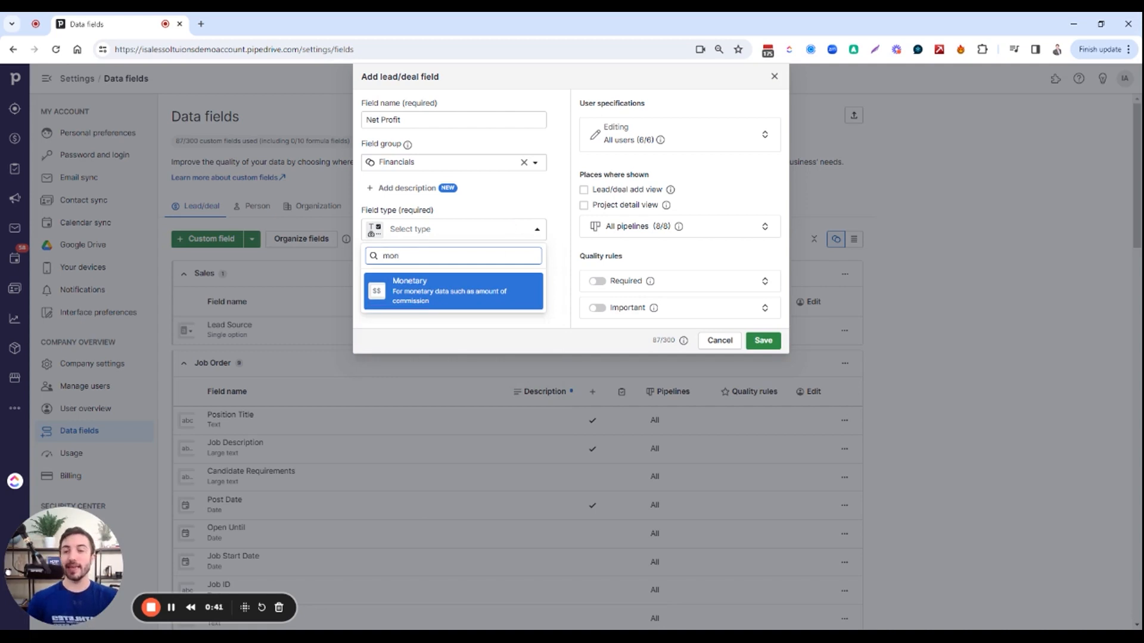
{"action": "left_click", "coordinate": [487, 286]}
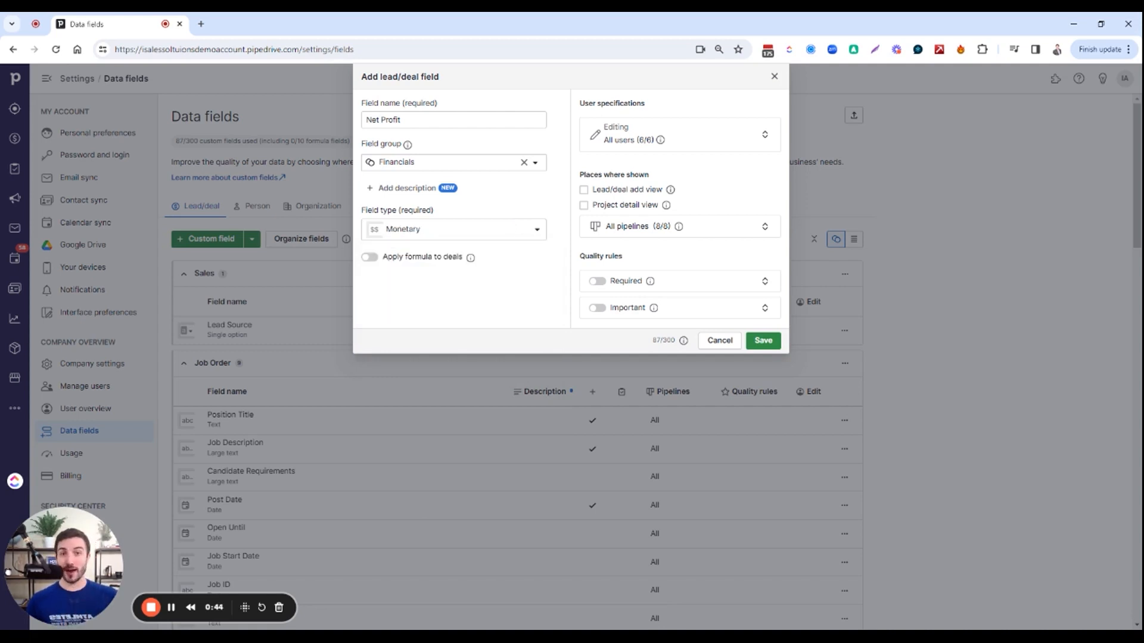
Apply the formula #Deal Value - #Deal Total Expenses to the Net Profit field for deals and save the field
{"action": "left_click", "coordinate": [383, 262]}
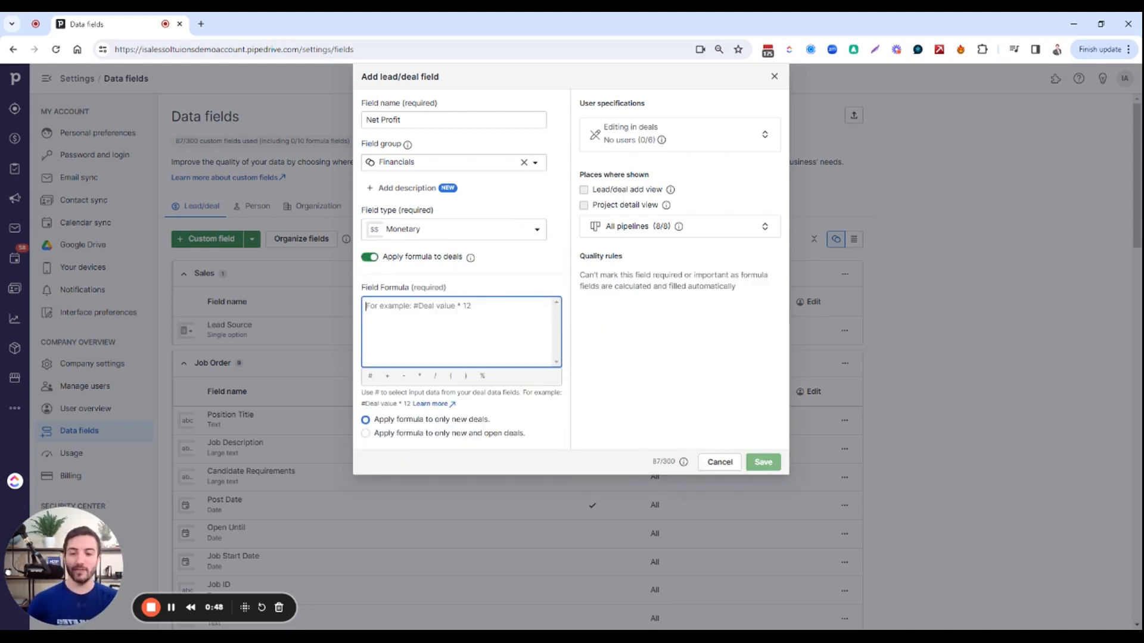
{"action": "left_click", "coordinate": [370, 376]}
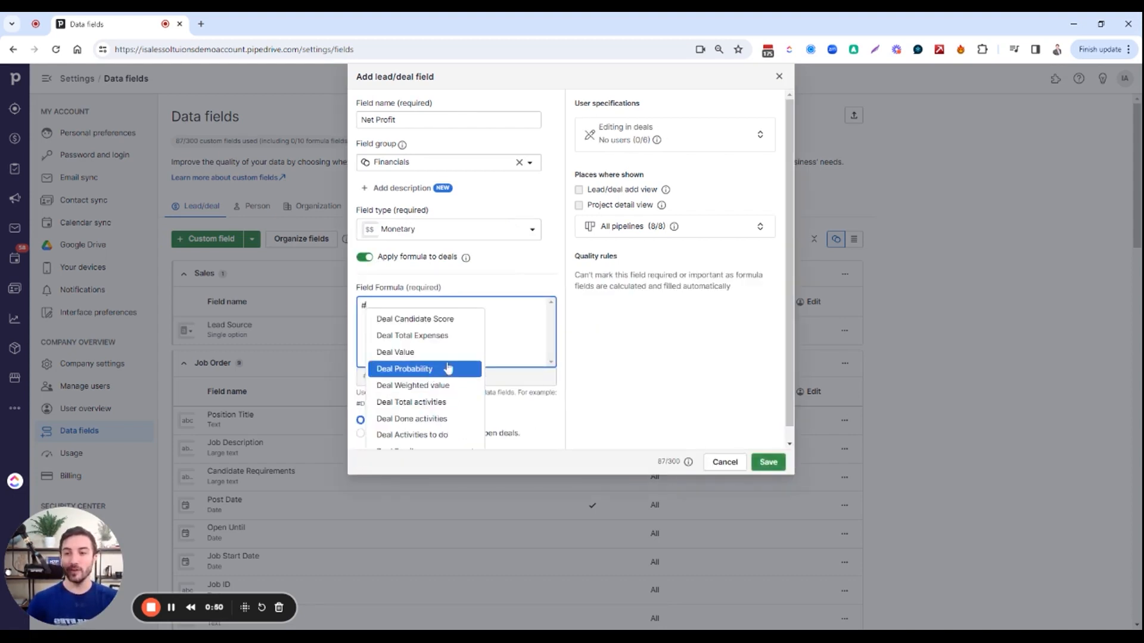
{"action": "left_click", "coordinate": [415, 353]}
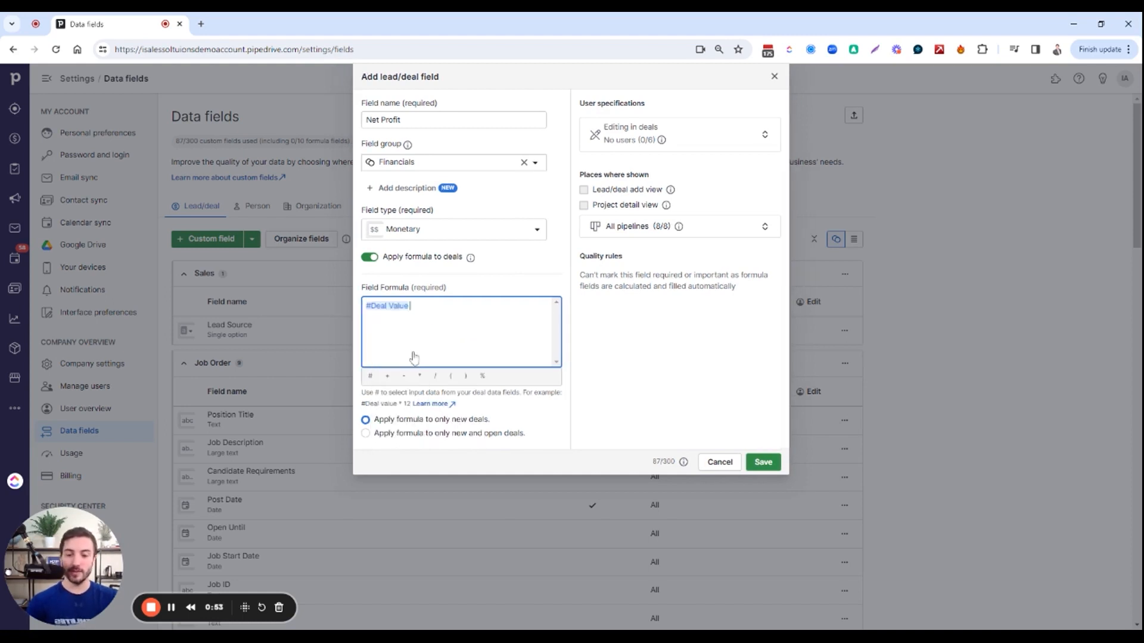
{"action": "left_click", "coordinate": [370, 376]}
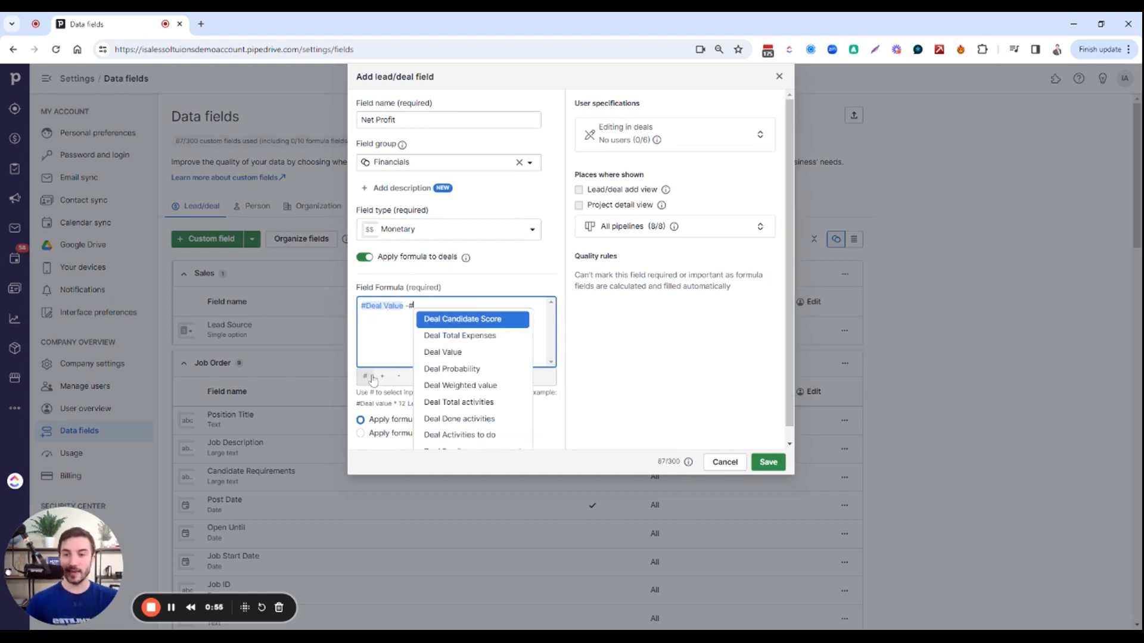
{"action": "left_click", "coordinate": [513, 335]}
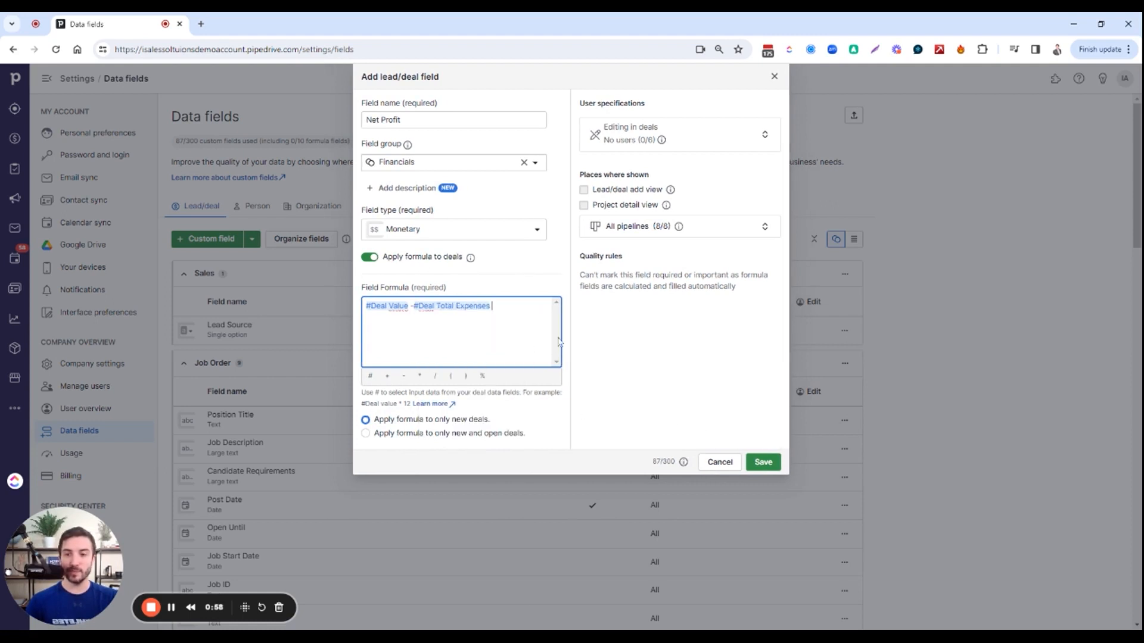
{"action": "left_click", "coordinate": [768, 464]}
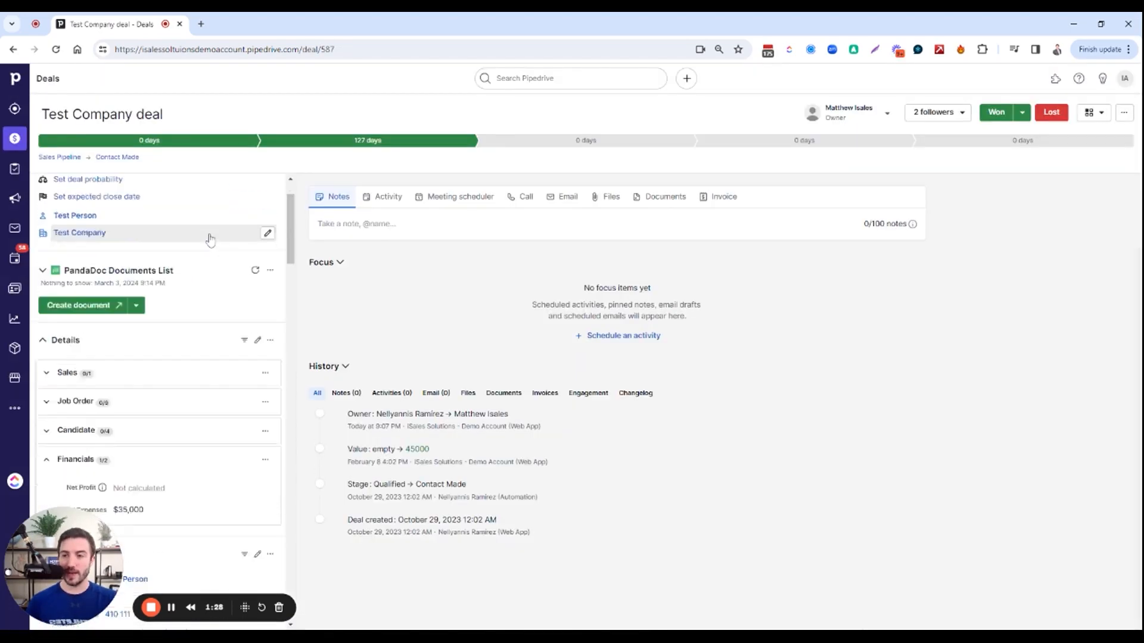
Update the Net Profit calculation in the Financials group of the Test Company deal
{"action": "scroll", "coordinate": [209, 240], "scroll_direction": "down", "scroll_amount": 2}
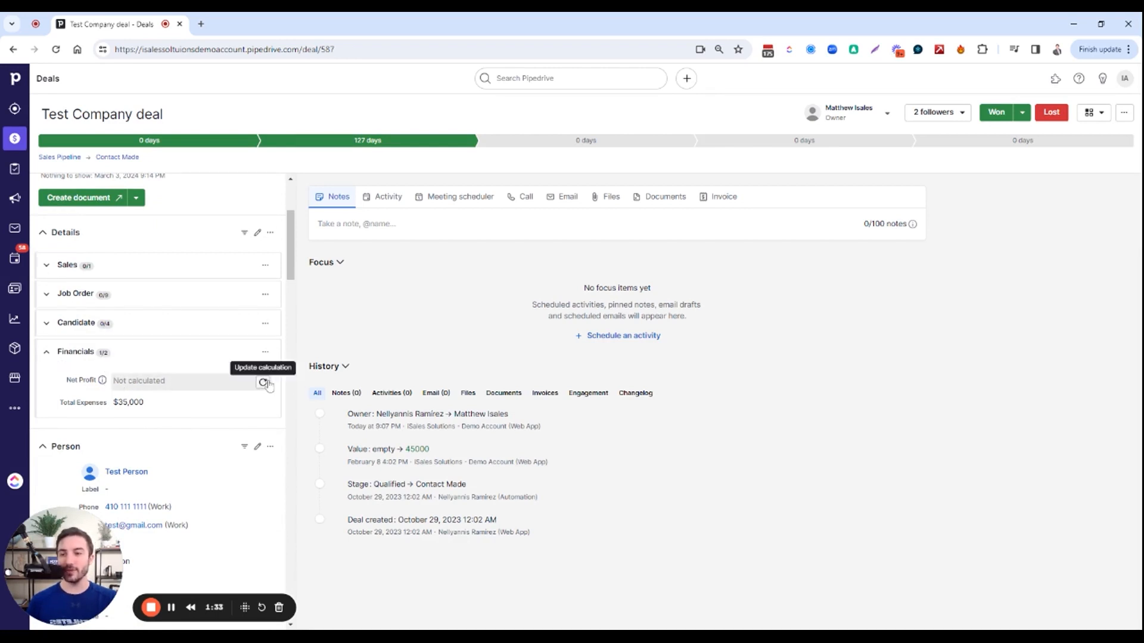
{"action": "left_click", "coordinate": [265, 383]}
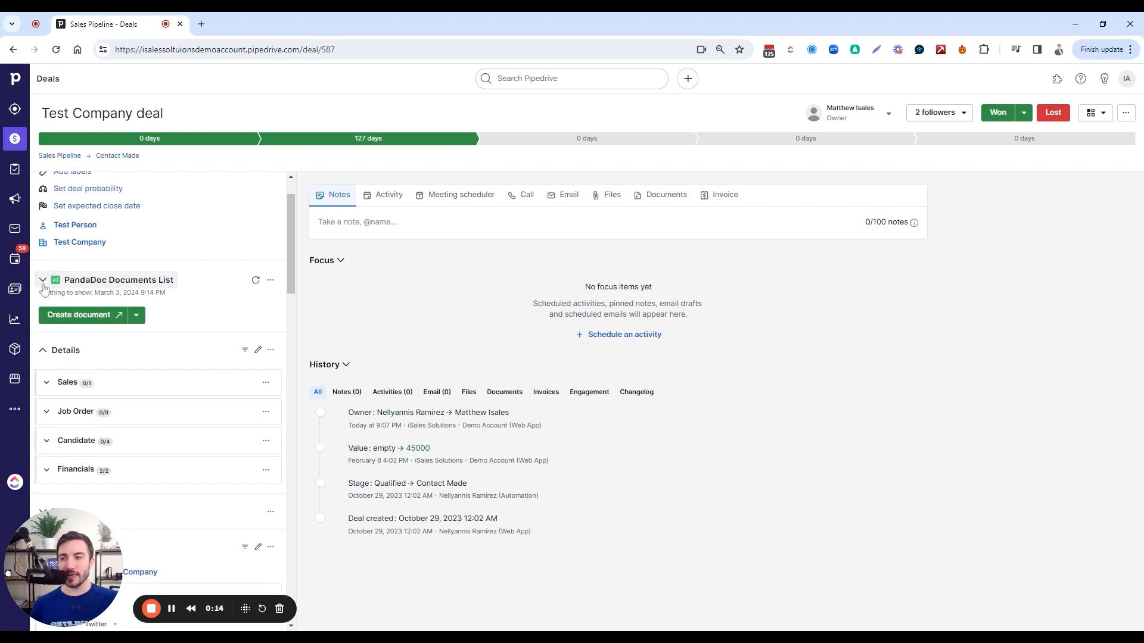
Examine the collapsible field groups in the deal's Details and Organization sections, including the Socials group
{"action": "left_click", "coordinate": [43, 353]}
{"action": "left_click", "coordinate": [42, 353]}
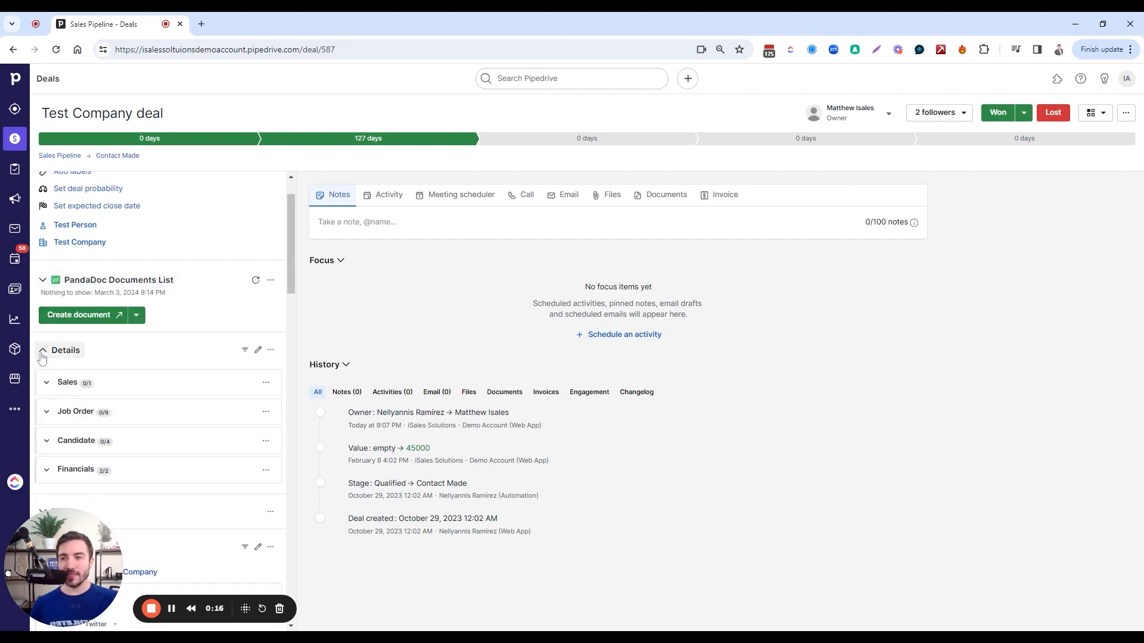
{"action": "left_click", "coordinate": [42, 355]}
{"action": "left_click", "coordinate": [42, 383]}
{"action": "left_click", "coordinate": [45, 380]}
{"action": "left_click", "coordinate": [46, 352]}
{"action": "scroll", "coordinate": [142, 346], "scroll_direction": "down", "scroll_amount": 2}
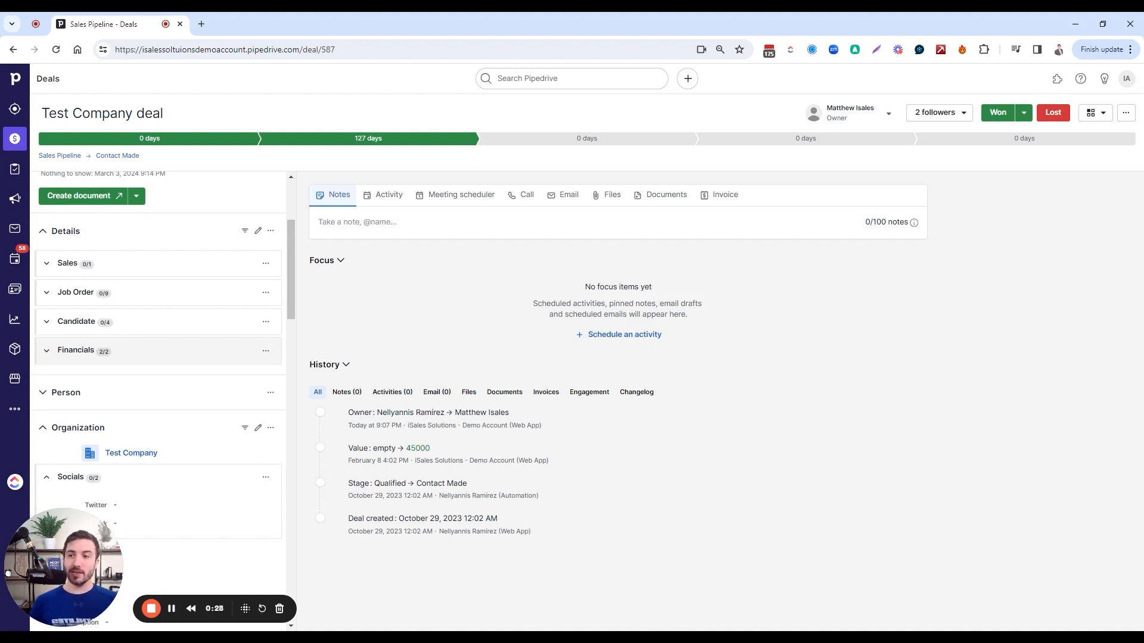
{"action": "scroll", "coordinate": [145, 344], "scroll_direction": "down", "scroll_amount": 2}
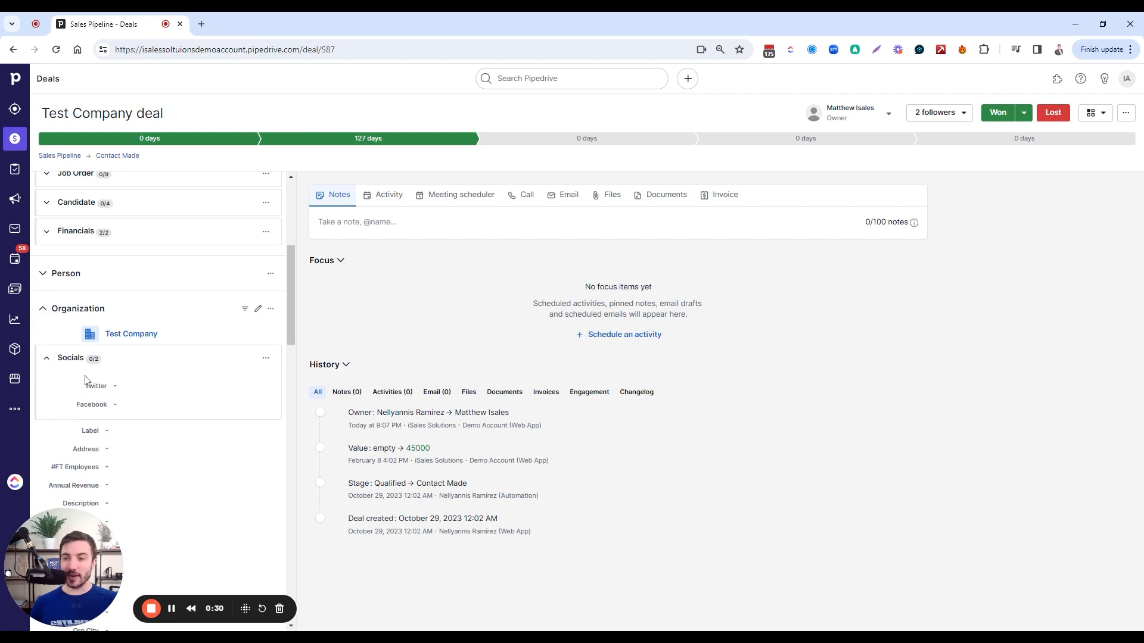
Collapse the Socials field group in the deal's Organization section
{"action": "left_click", "coordinate": [50, 363]}
{"action": "scroll", "coordinate": [98, 332], "scroll_direction": "up", "scroll_amount": 2}
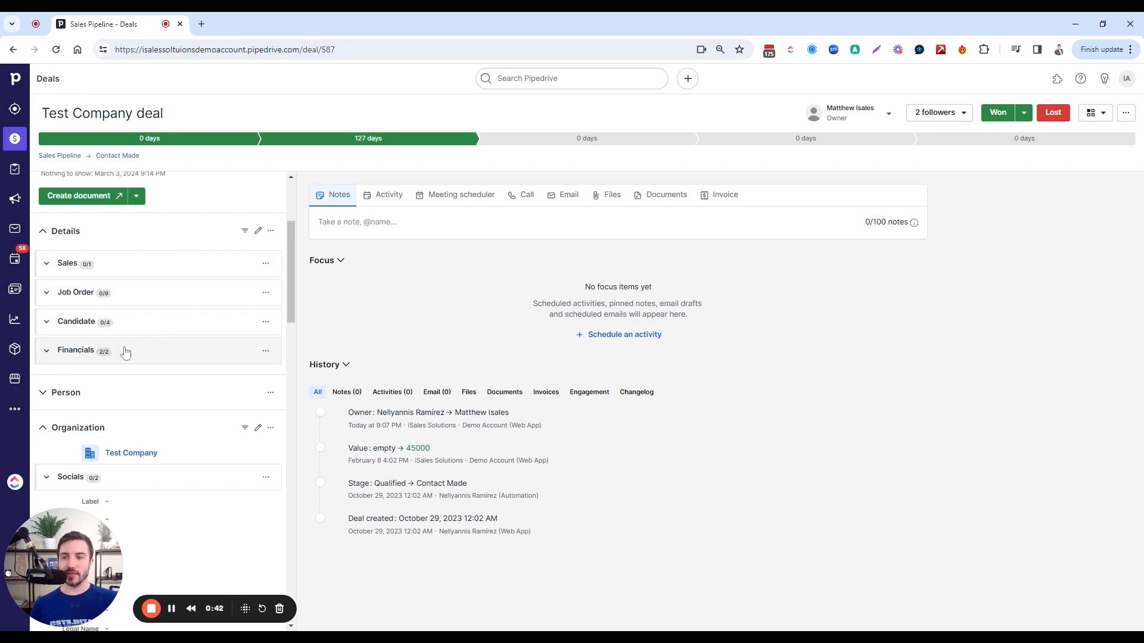
{"action": "scroll", "coordinate": [125, 352], "scroll_direction": "down", "scroll_amount": 2}
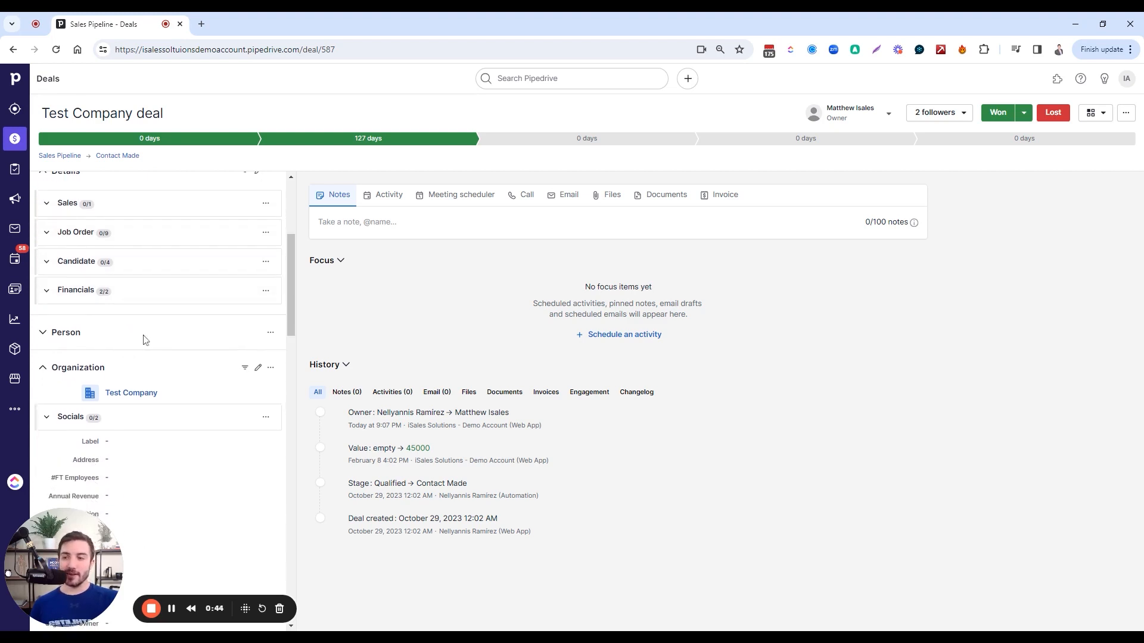
{"action": "left_click", "coordinate": [47, 358]}
{"action": "left_click", "coordinate": [47, 359]}
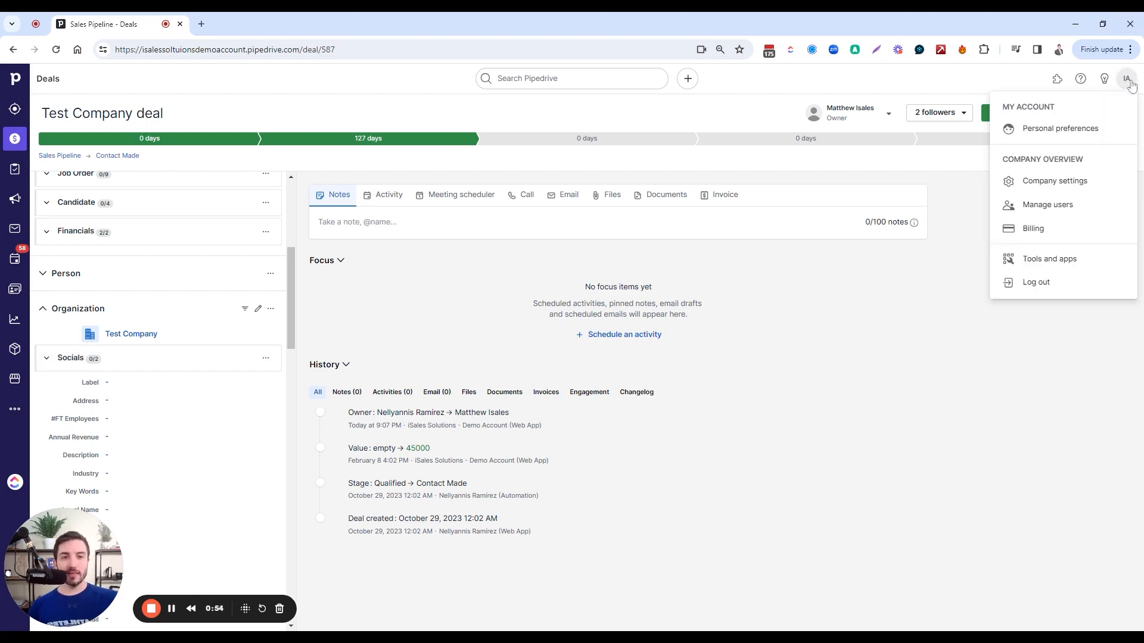
Open the lead/deal field organizer in the company's data fields settings and try to reposition Position Title in the Job Order group
{"action": "left_click", "coordinate": [1104, 180]}
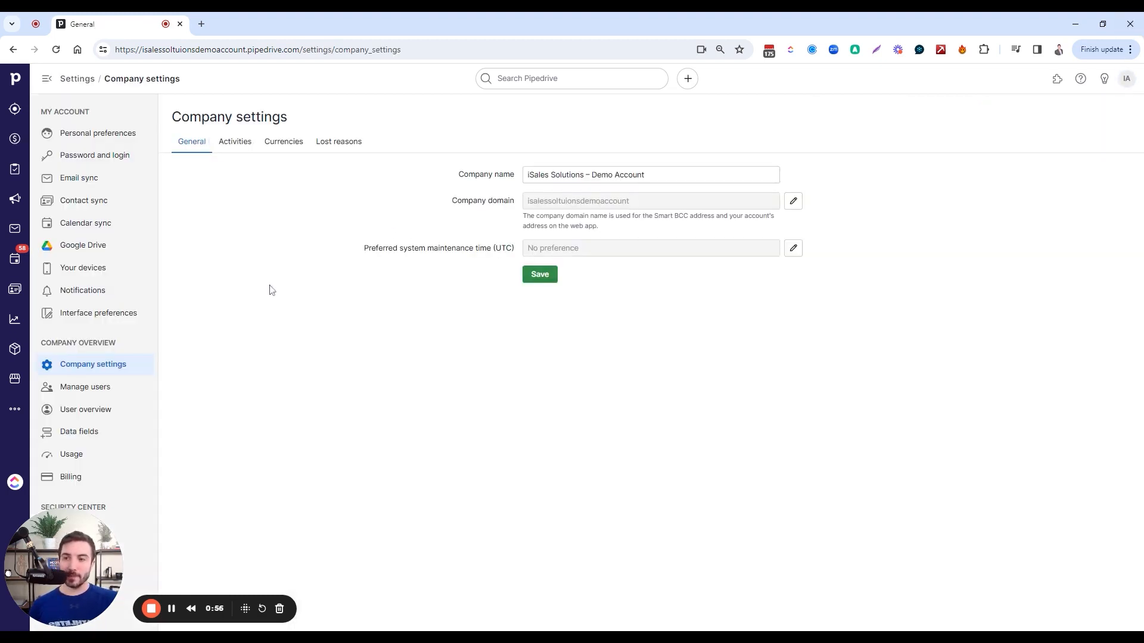
{"action": "left_click", "coordinate": [107, 432]}
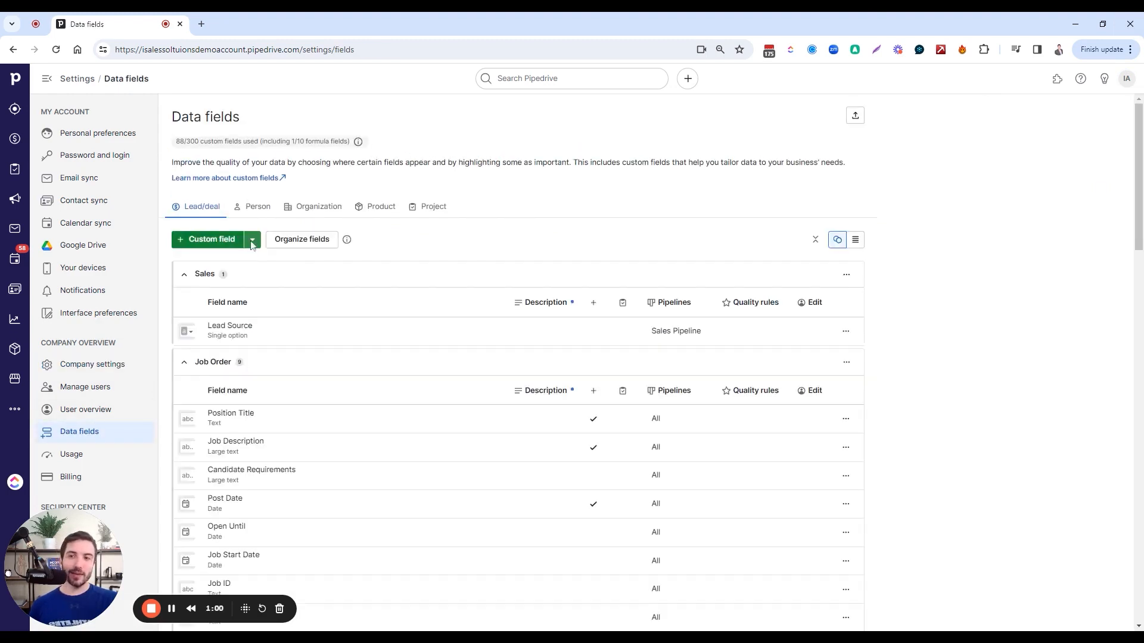
{"action": "left_click", "coordinate": [303, 244]}
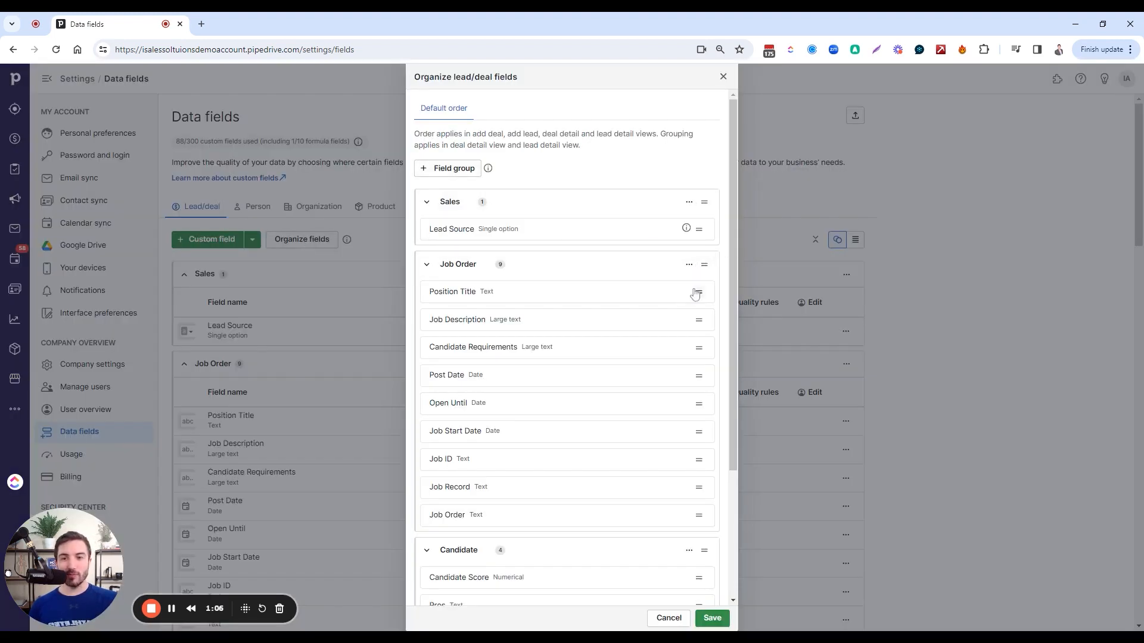
{"action": "mouse_move", "coordinate": [700, 293]}
{"action": "left_mouse_down"}
{"action": "mouse_move", "coordinate": [701, 330]}
{"action": "mouse_move", "coordinate": [693, 283]}
{"action": "left_mouse_up"}
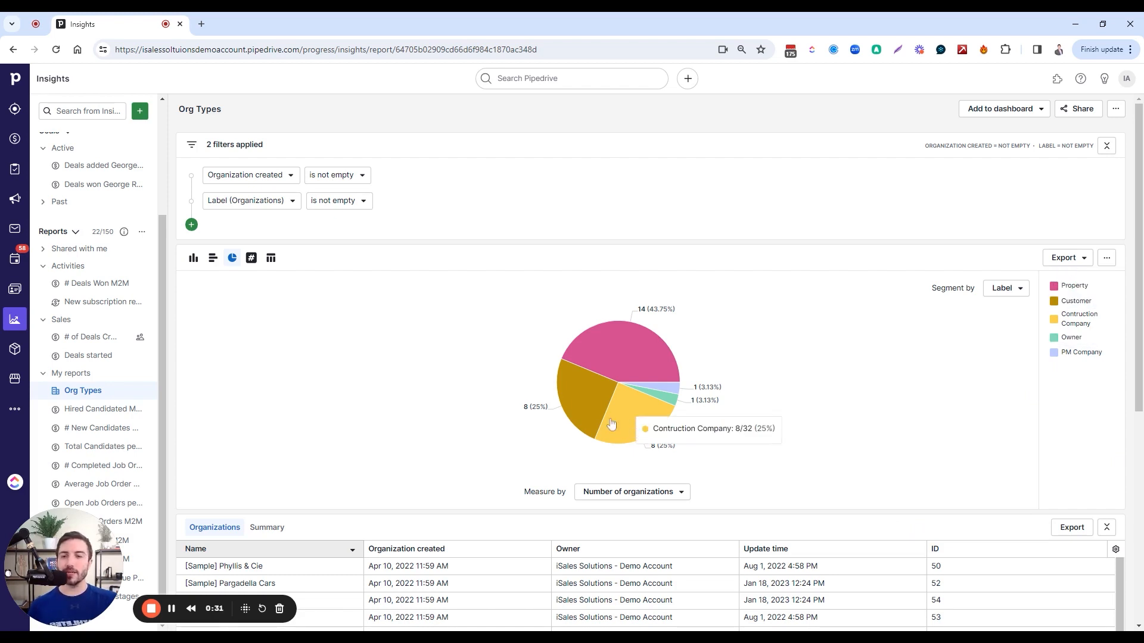
Start a new report in Insights
{"action": "mouse_move", "coordinate": [665, 371]}
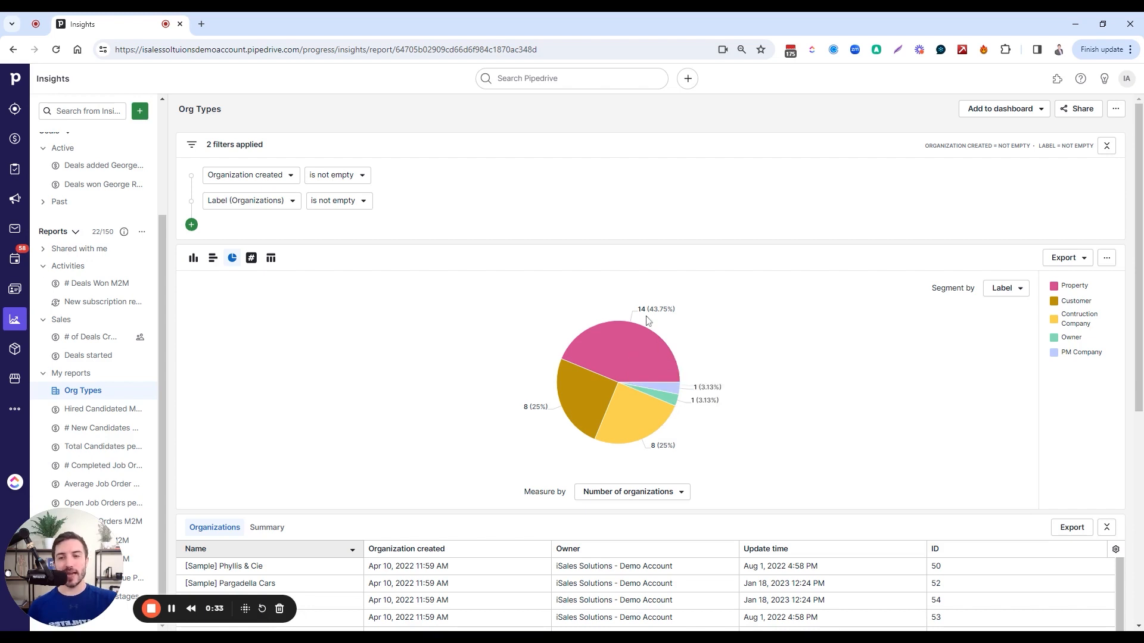
{"action": "mouse_move", "coordinate": [630, 408]}
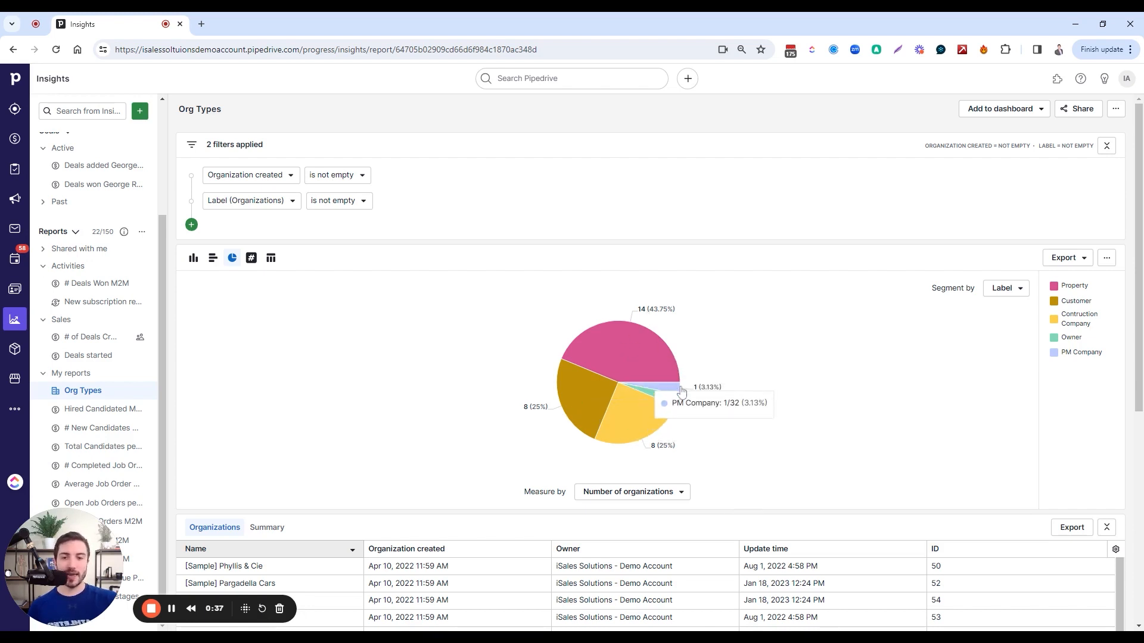
{"action": "left_click", "coordinate": [140, 112]}
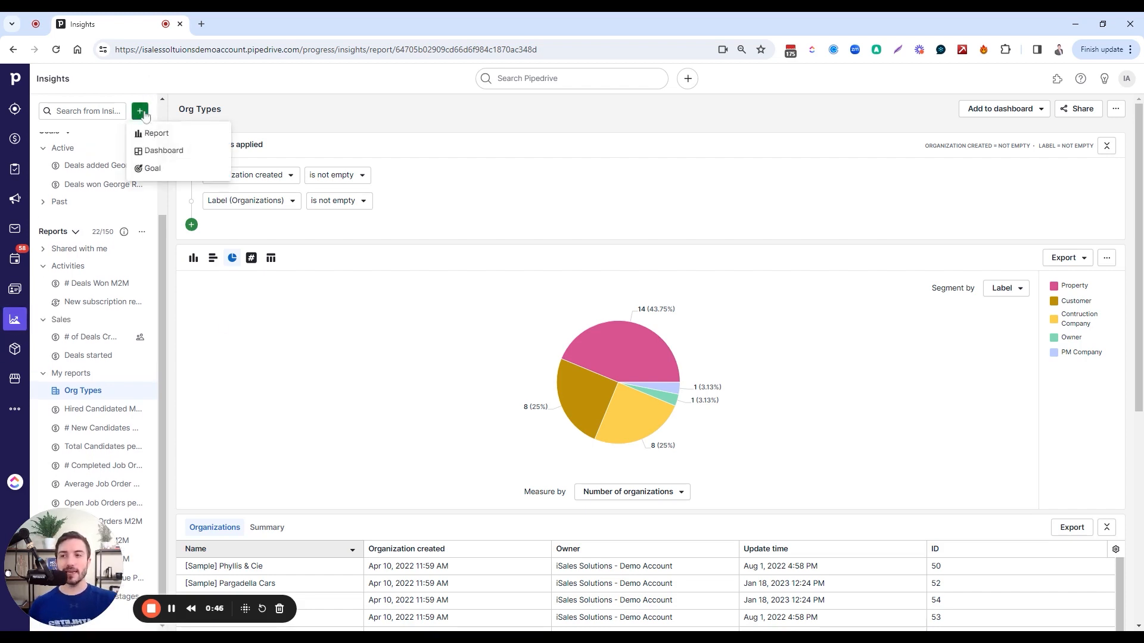
{"action": "left_click", "coordinate": [171, 134]}
{"action": "left_click", "coordinate": [508, 189]}
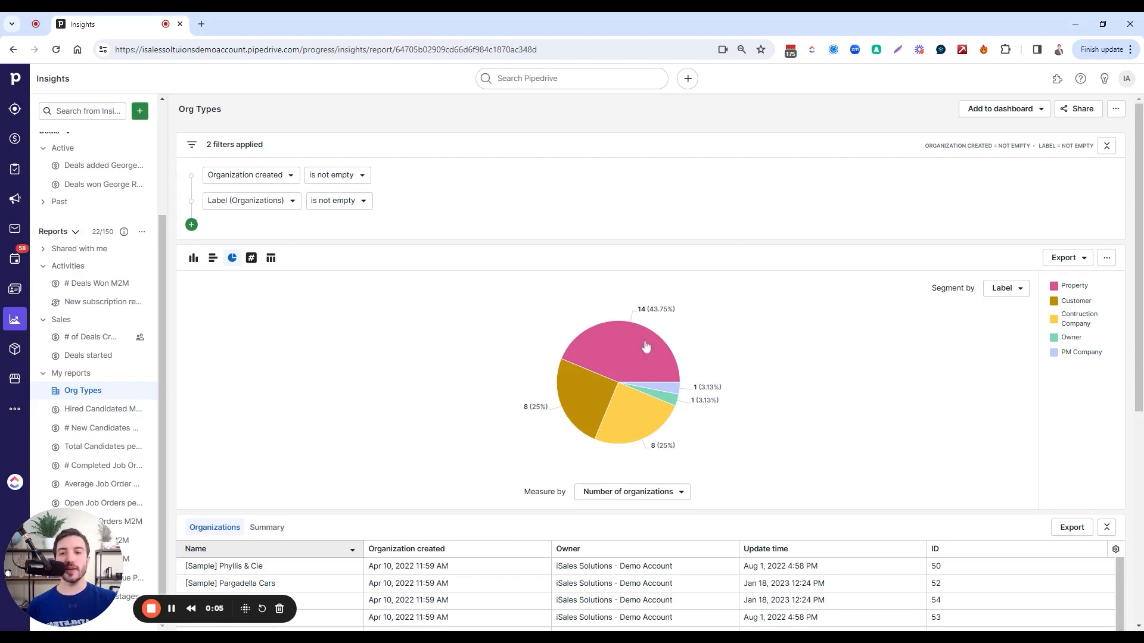
Customize the Org Types chart colors by choosing dark blue from the system colors for the Contruction Company segment
{"action": "mouse_move", "coordinate": [665, 405]}
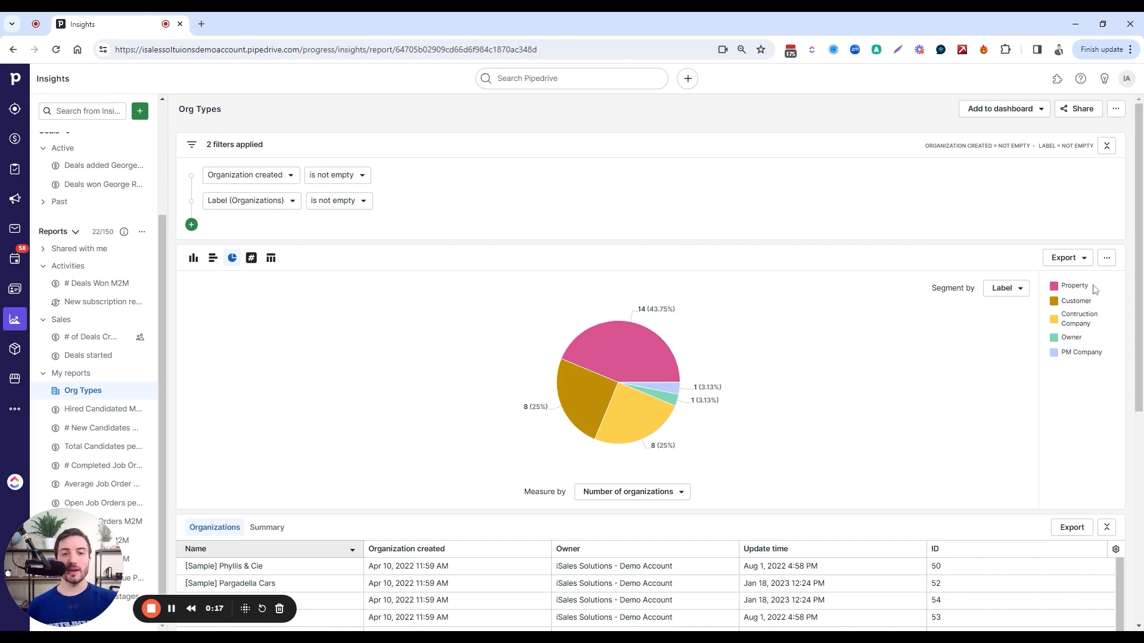
{"action": "left_click", "coordinate": [1054, 287]}
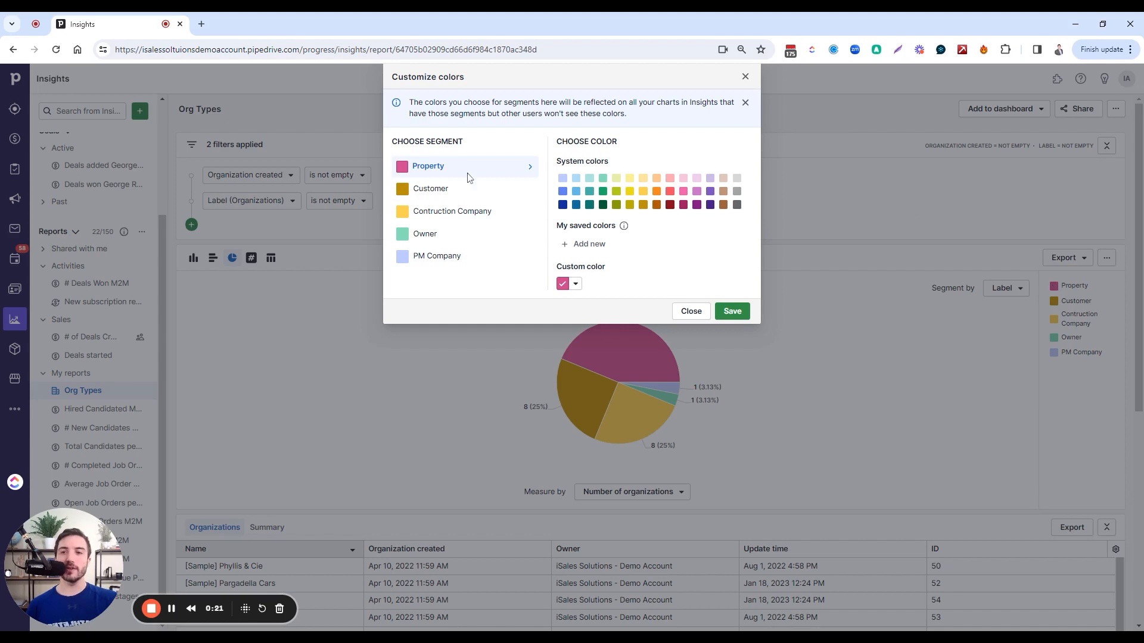
{"action": "left_click", "coordinate": [464, 193]}
{"action": "left_click", "coordinate": [472, 218]}
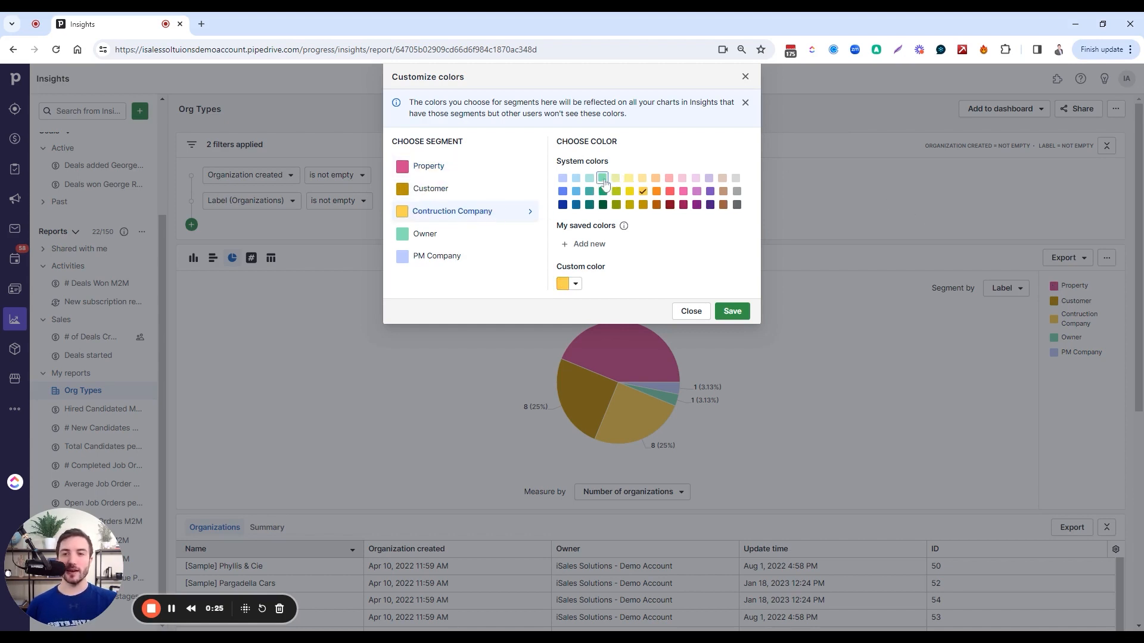
{"action": "left_click", "coordinate": [576, 204]}
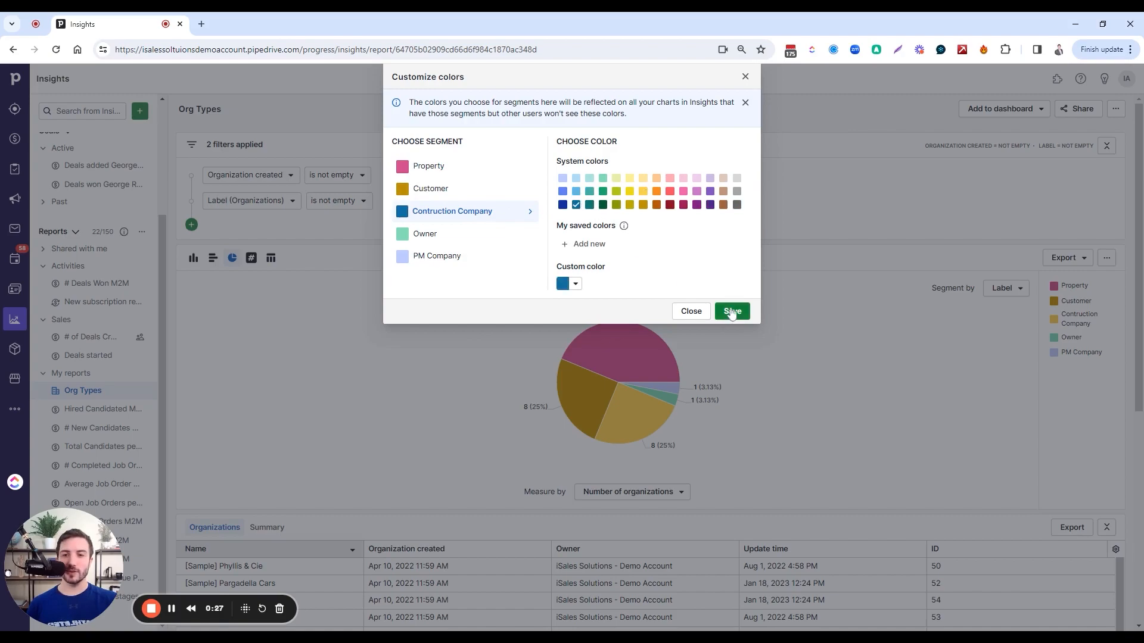